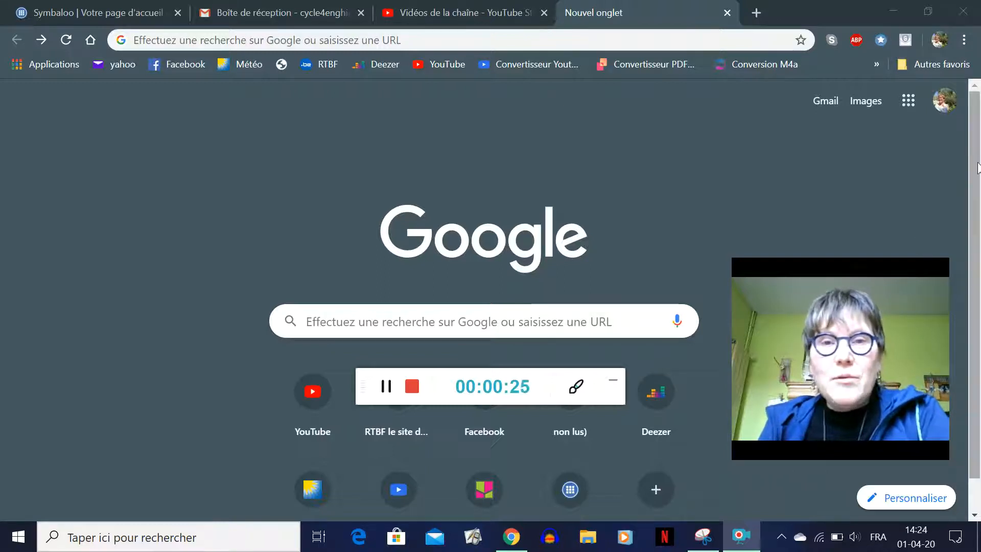
Search Google for 'padlet' to reach results topped by fr.padlet.com
left_click(614, 386)
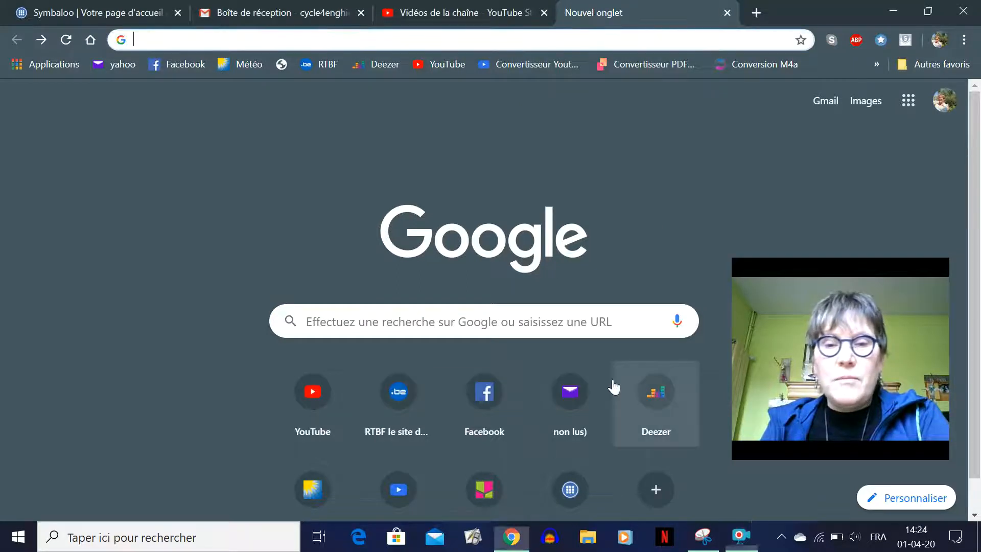
left_click(311, 320)
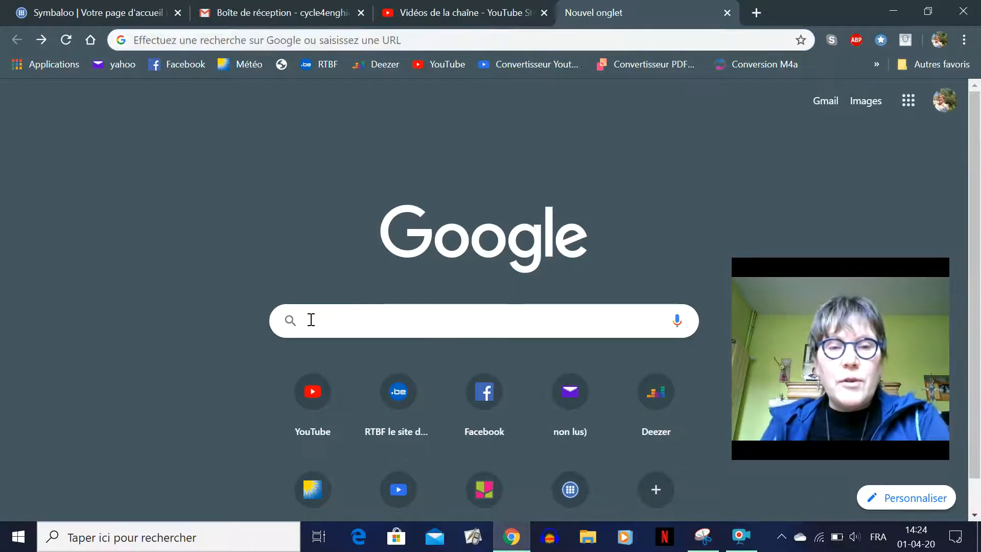
type("pa")
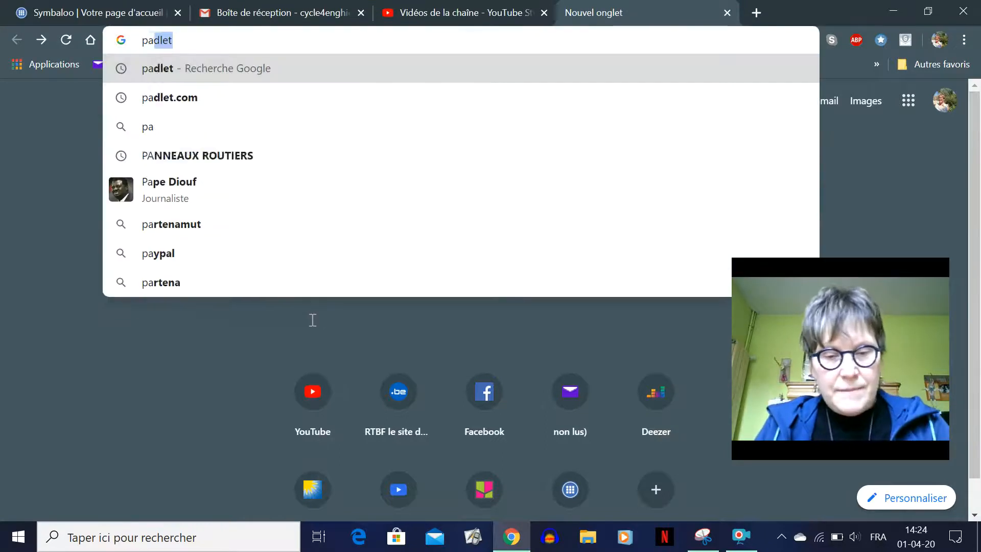
type("dlet")
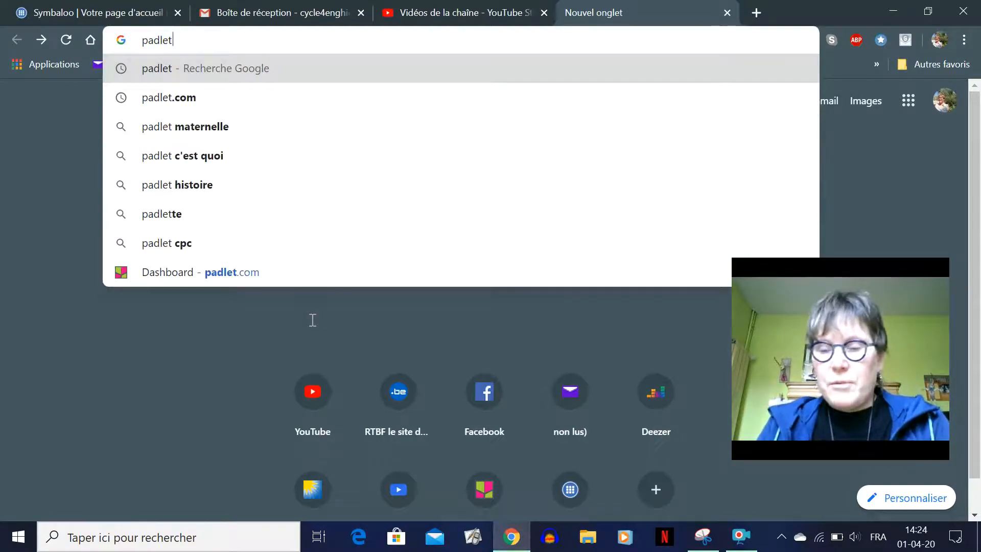
key("Return")
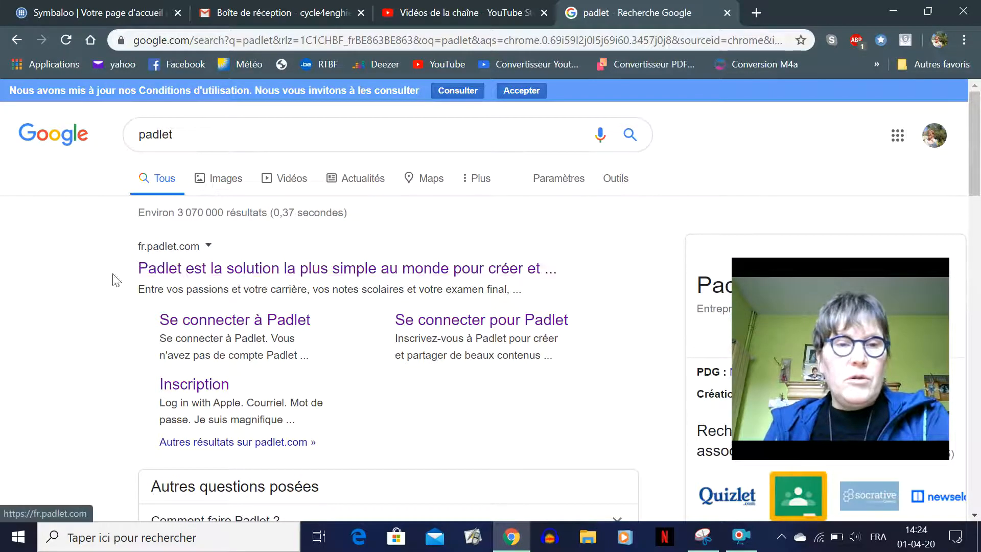
Open Padlet's sign-up form, enter the account e-mail and password, and tick Je suis magnifique
left_click(264, 275)
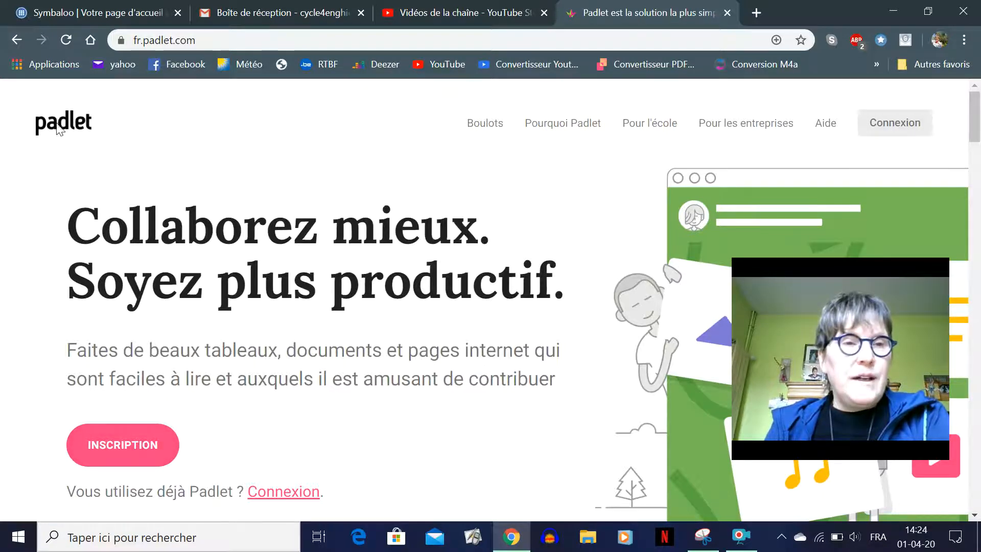
left_click(140, 449)
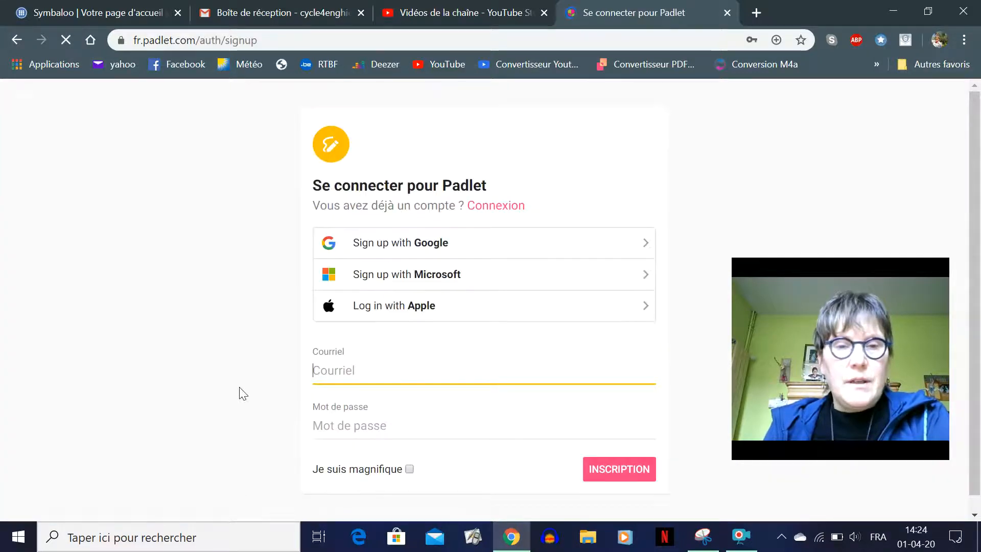
left_click(314, 355)
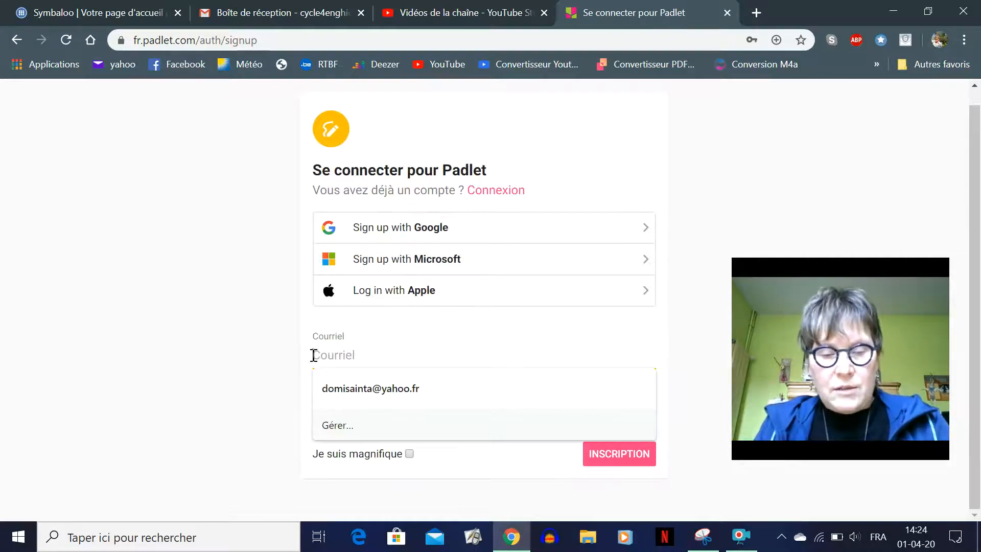
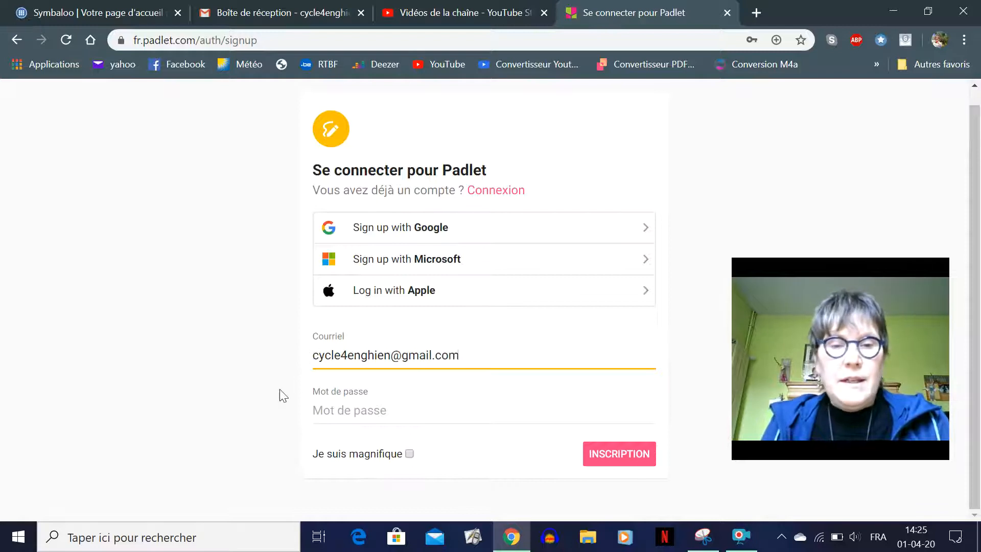
left_click(337, 410)
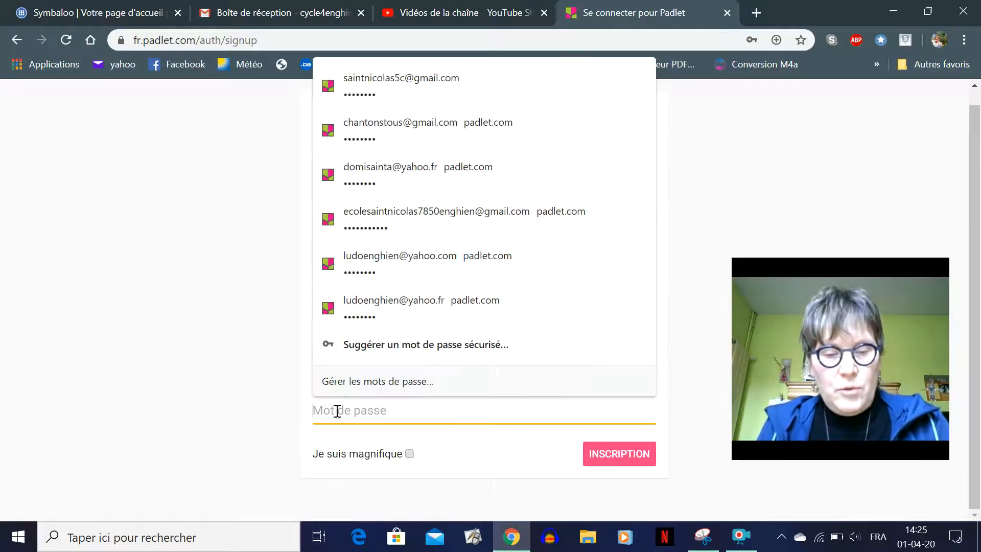
type("••••••")
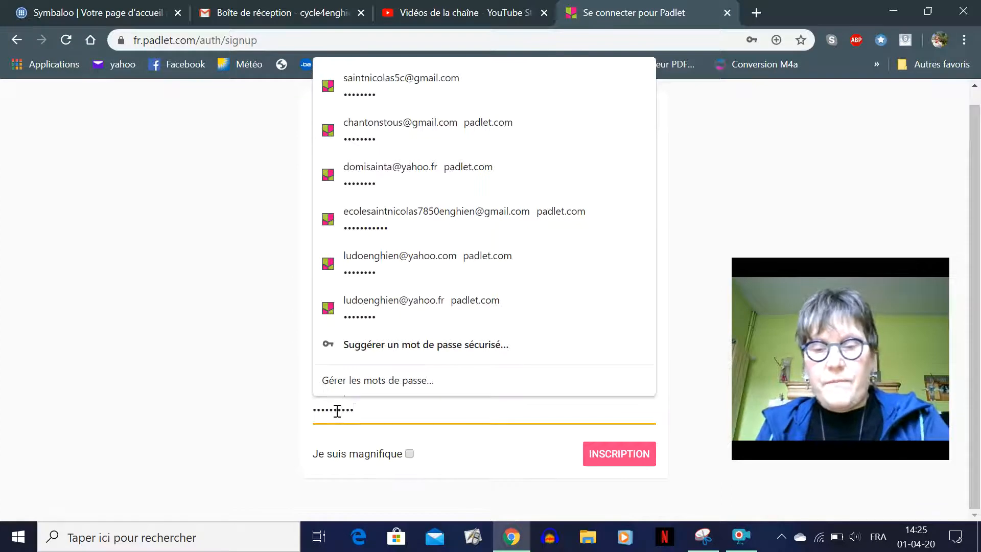
left_click(410, 454)
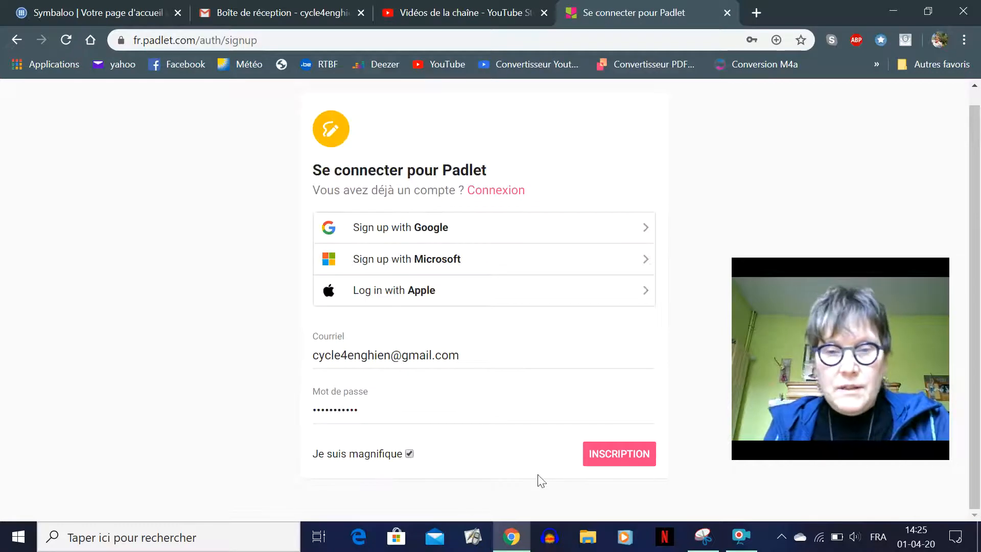
Submit the sign-up, save the password in Chrome, and pick the free Basic membership
left_click(617, 457)
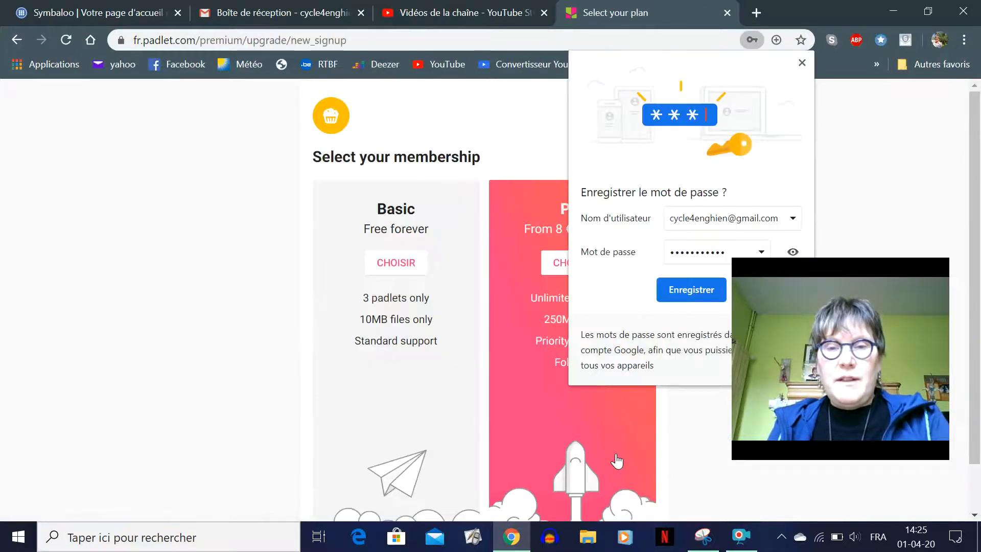
left_click(671, 292)
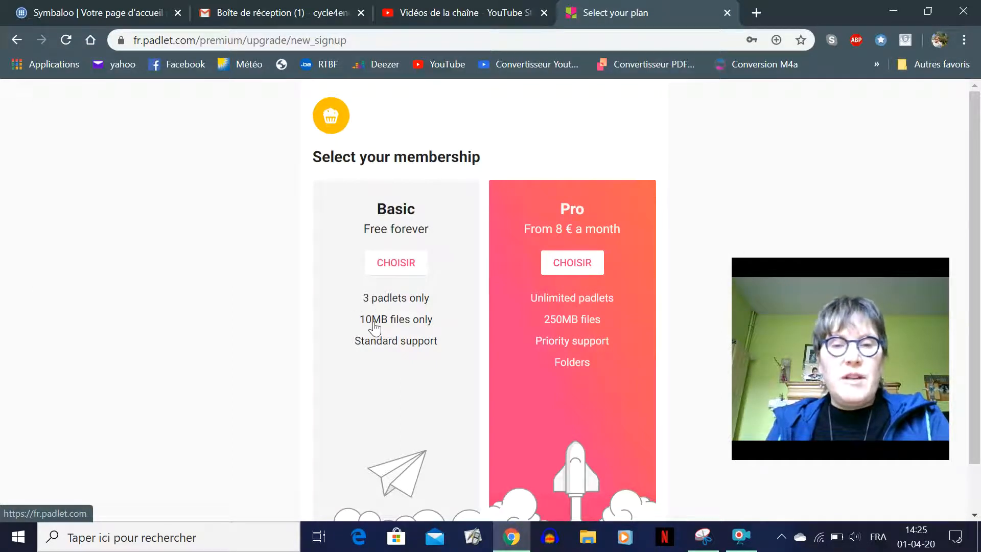
left_click(395, 264)
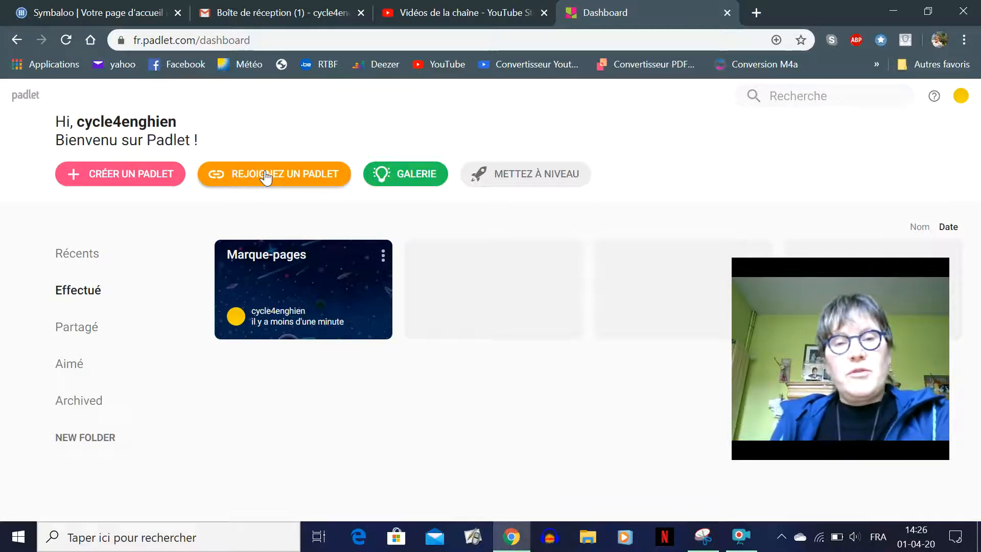
Create a new padlet using the Étagère shelf layout from the template list
left_click(131, 179)
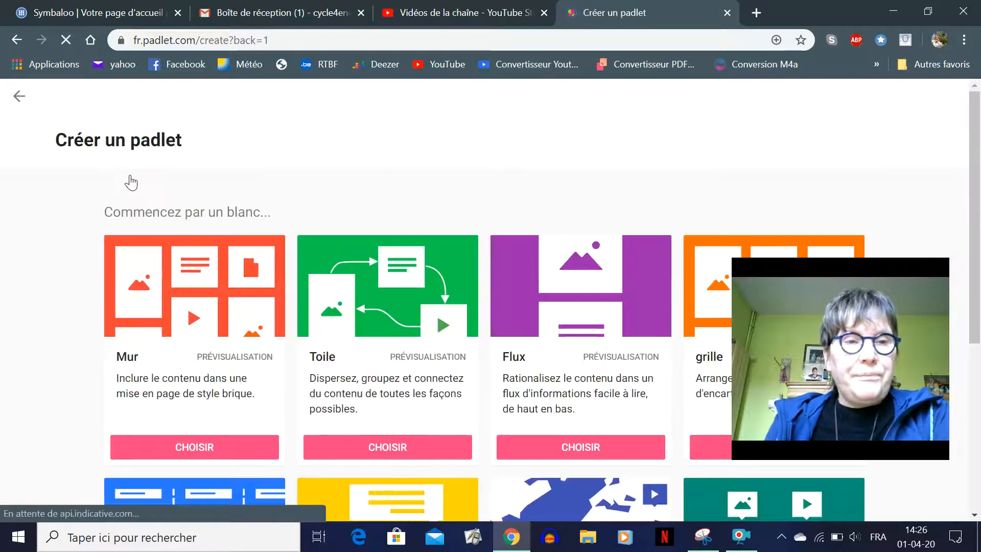
scroll(227, 181, "down", 2)
scroll(228, 181, "down", 1)
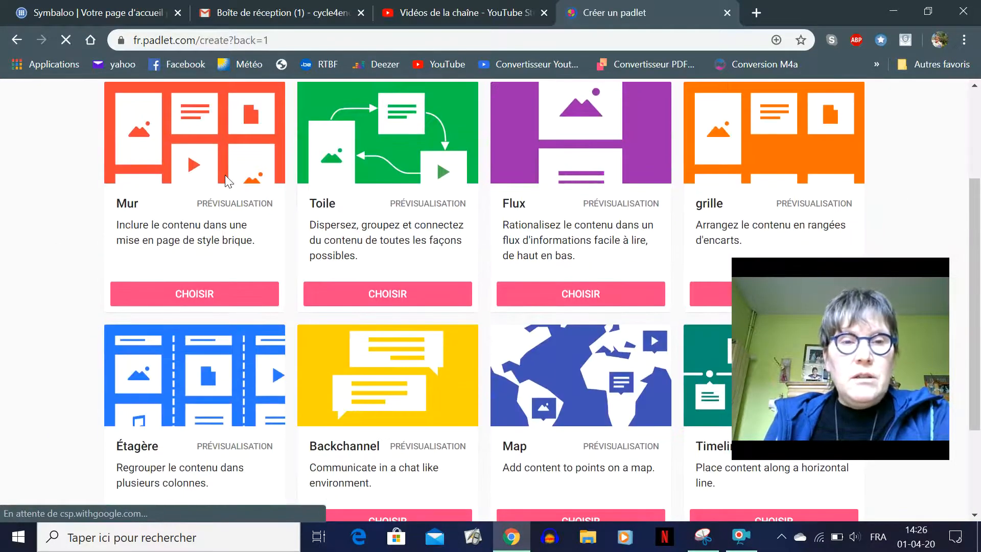
left_click_drag(816, 266, 820, 326)
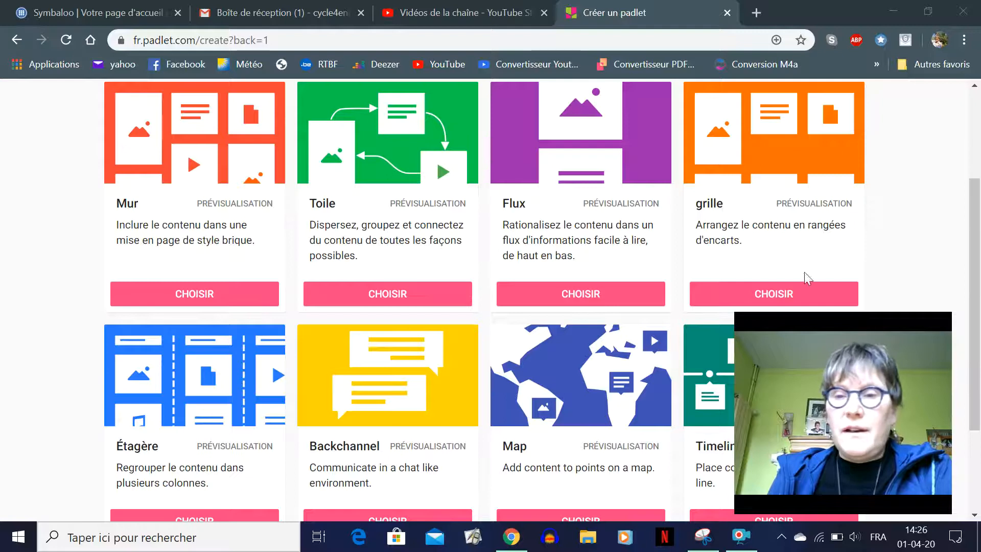
left_click_drag(808, 322, 801, 190)
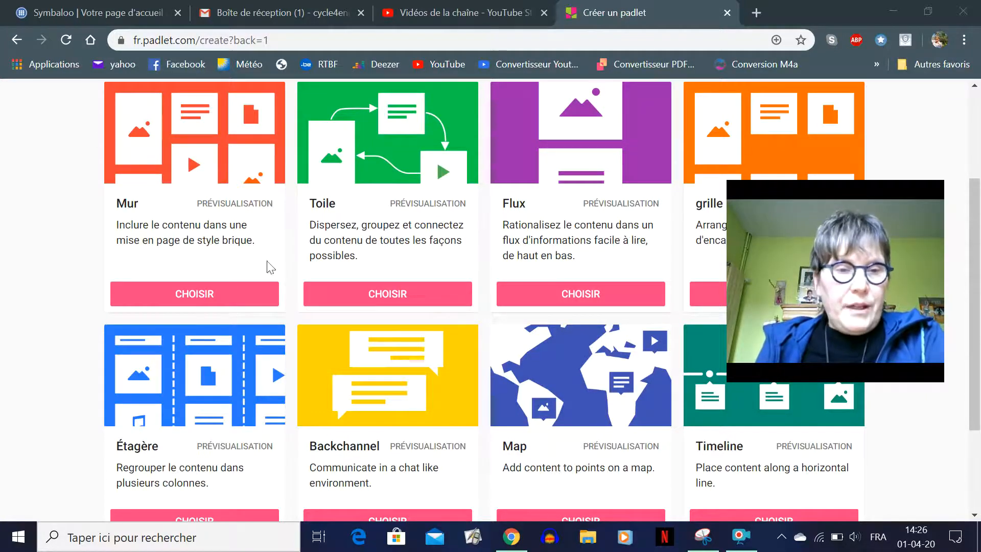
scroll(158, 406, "down", 1)
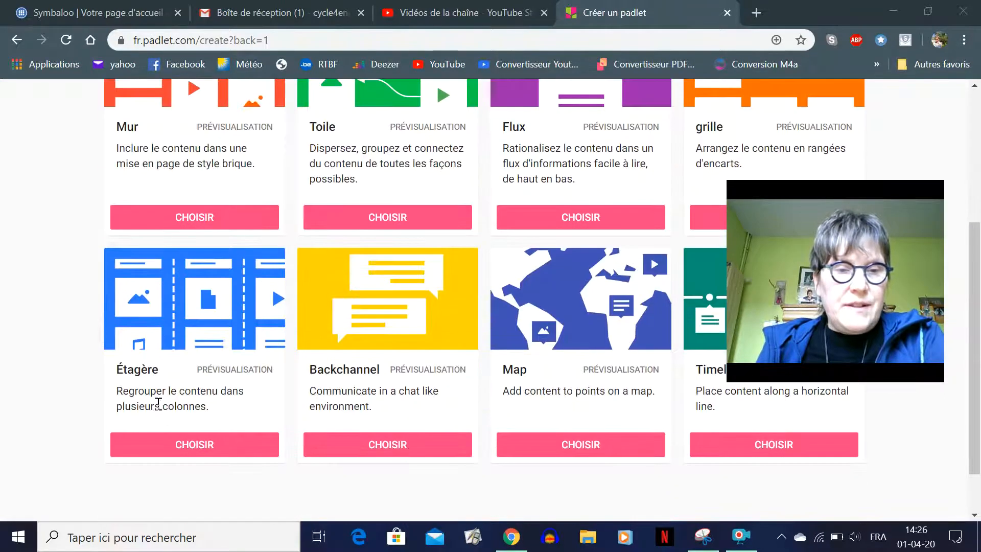
left_click(151, 444)
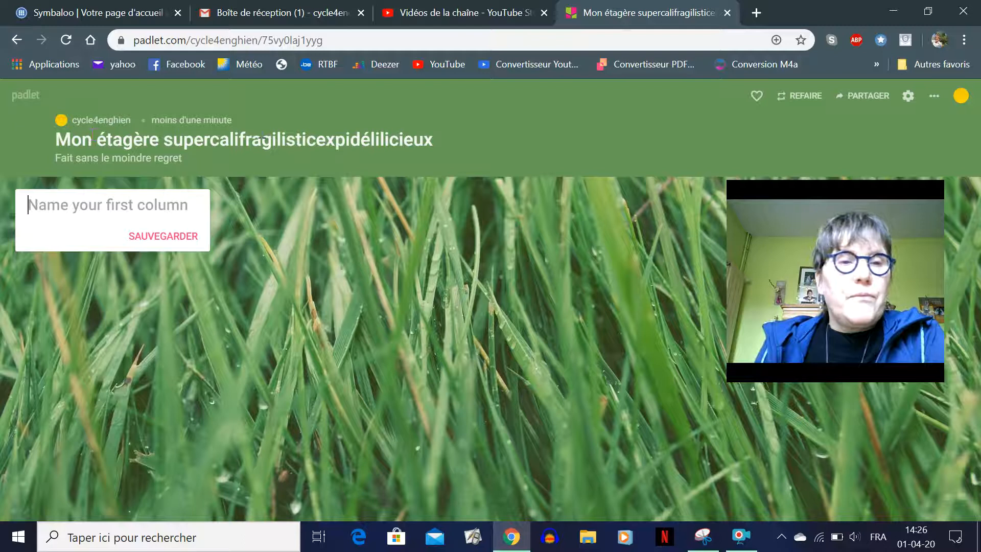
Retitle the shelf 'Travaux à domicile' with description 'pour garder le rythme' in its settings
left_click(908, 96)
left_click_drag(870, 195, 579, 328)
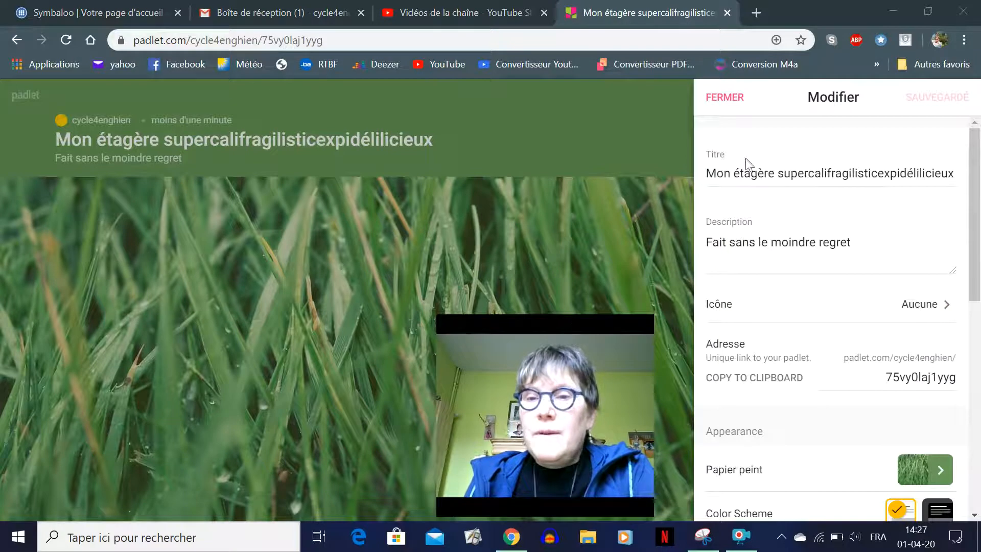
left_click_drag(708, 173, 961, 171)
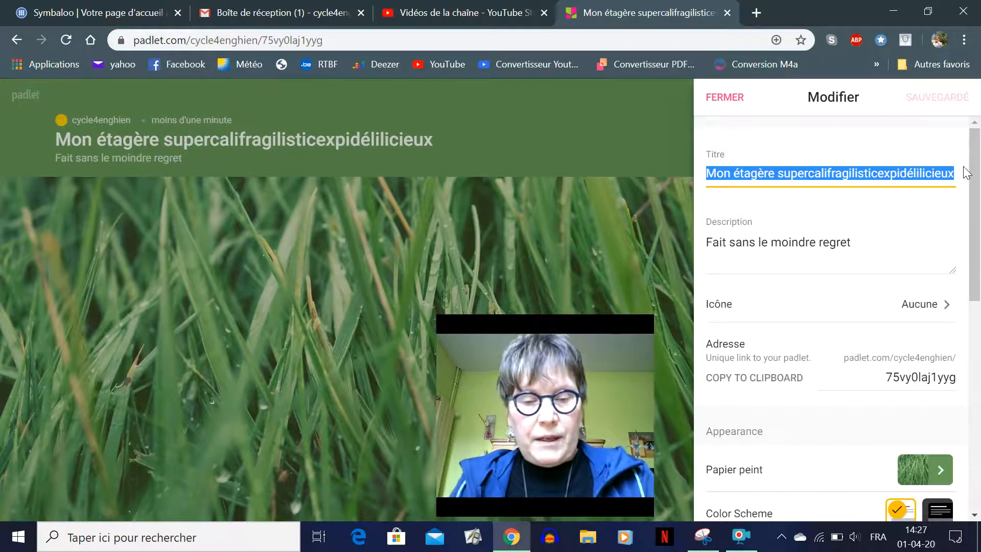
type("Tra")
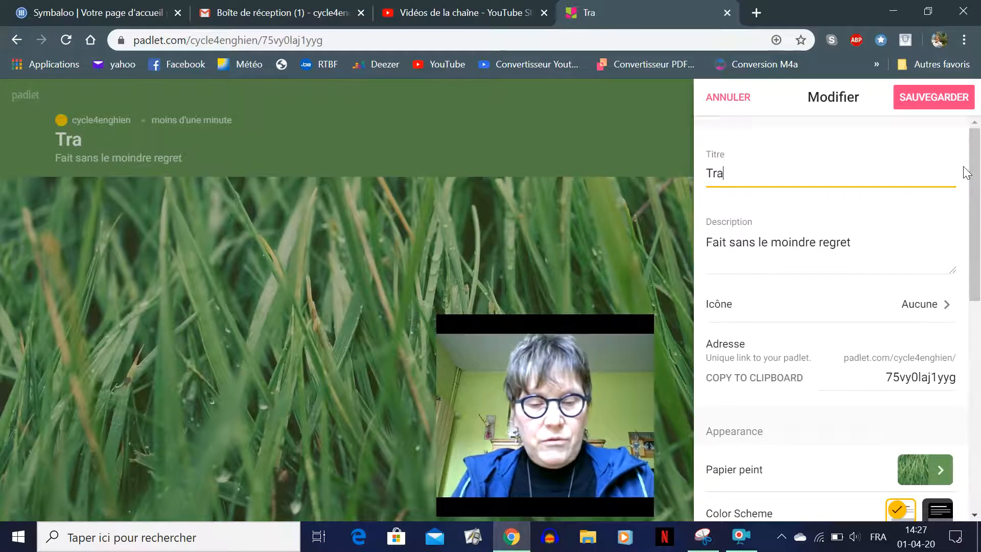
type("vaux à domici")
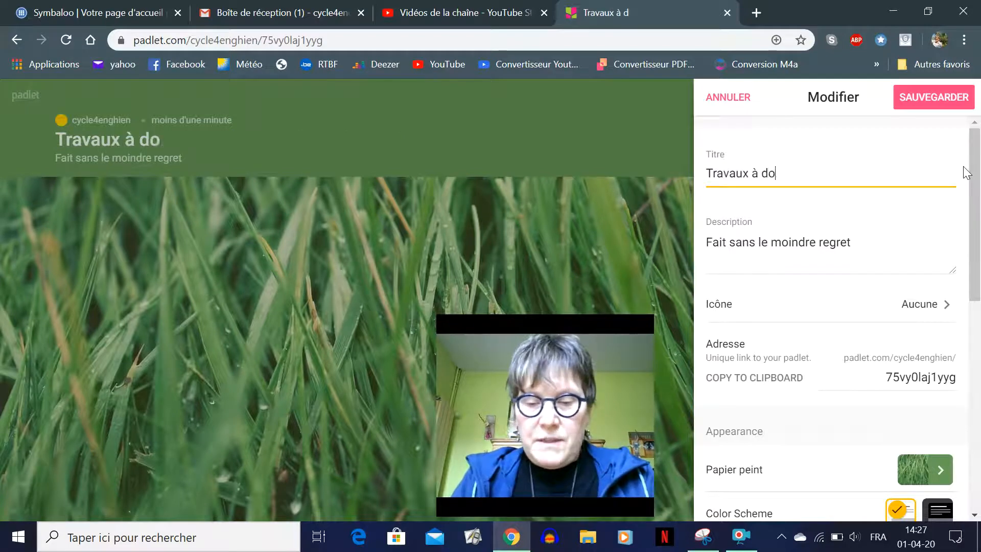
type("le")
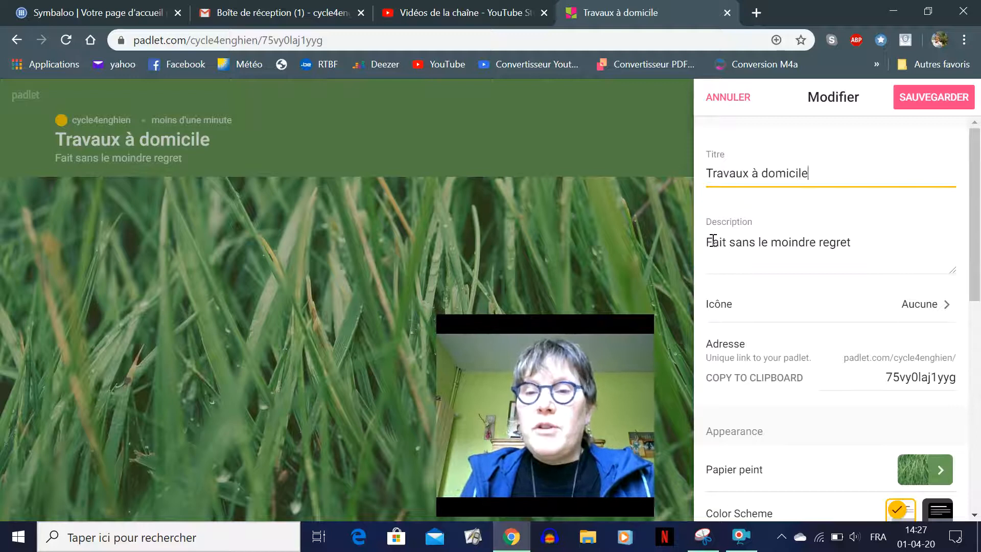
left_click_drag(707, 241, 853, 242)
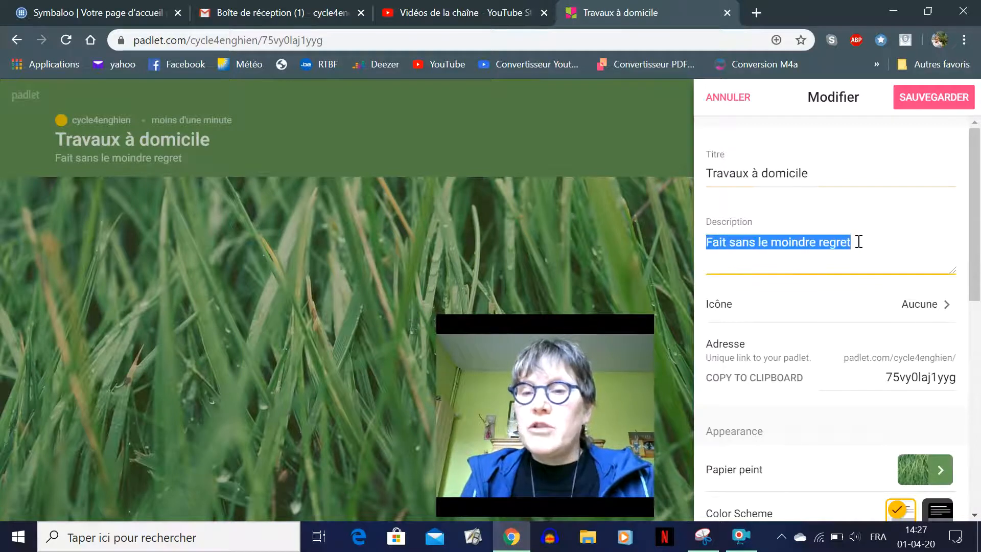
type("pour ")
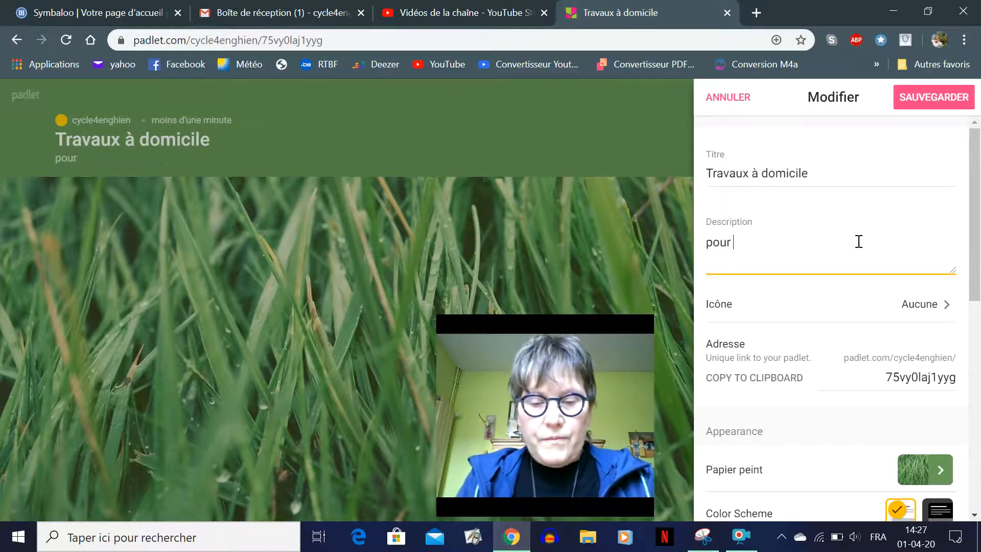
type("garder")
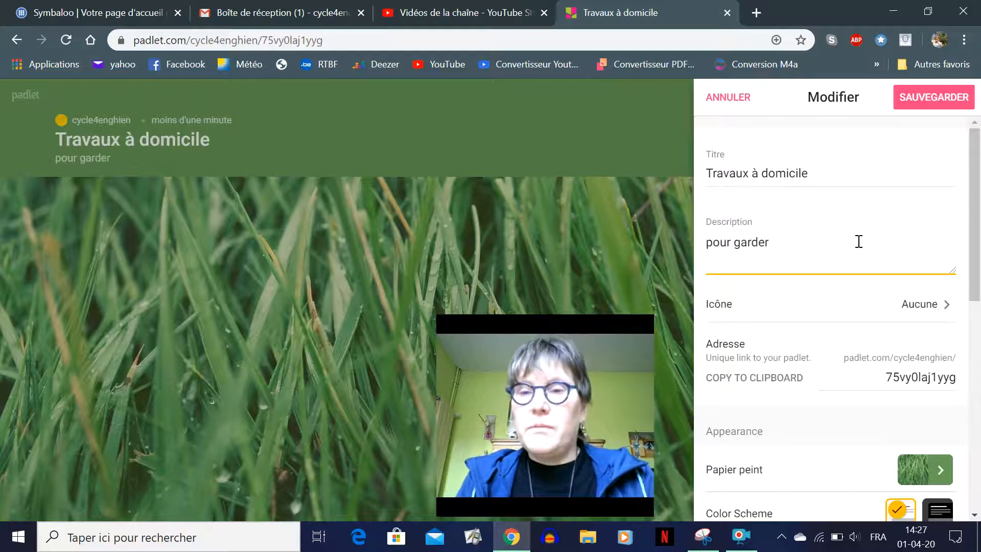
type(" le rythme")
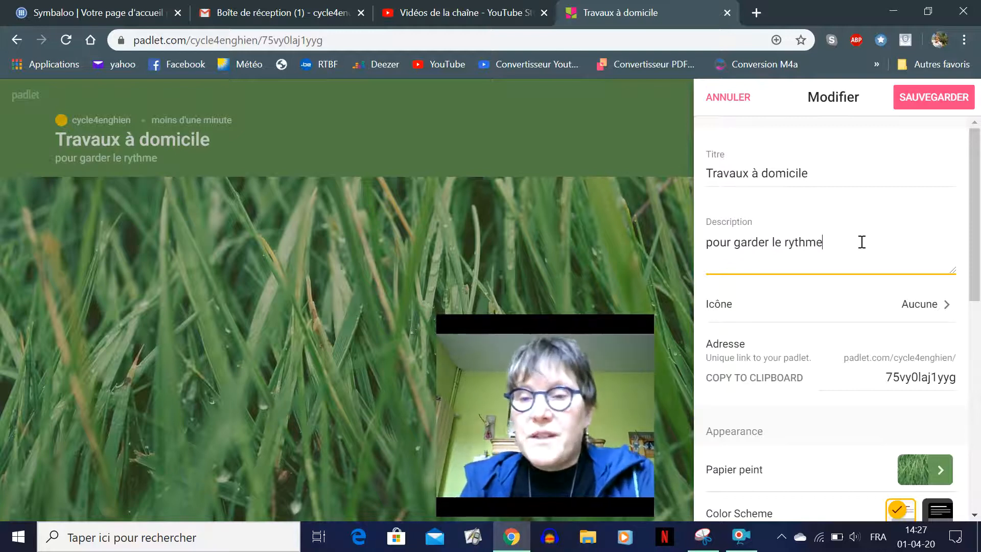
left_click(910, 310)
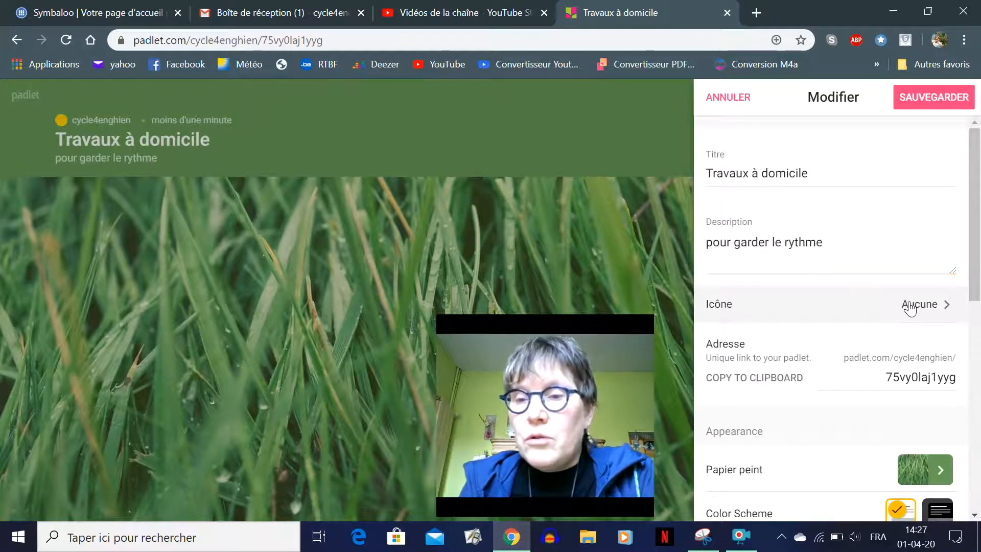
left_click(910, 309)
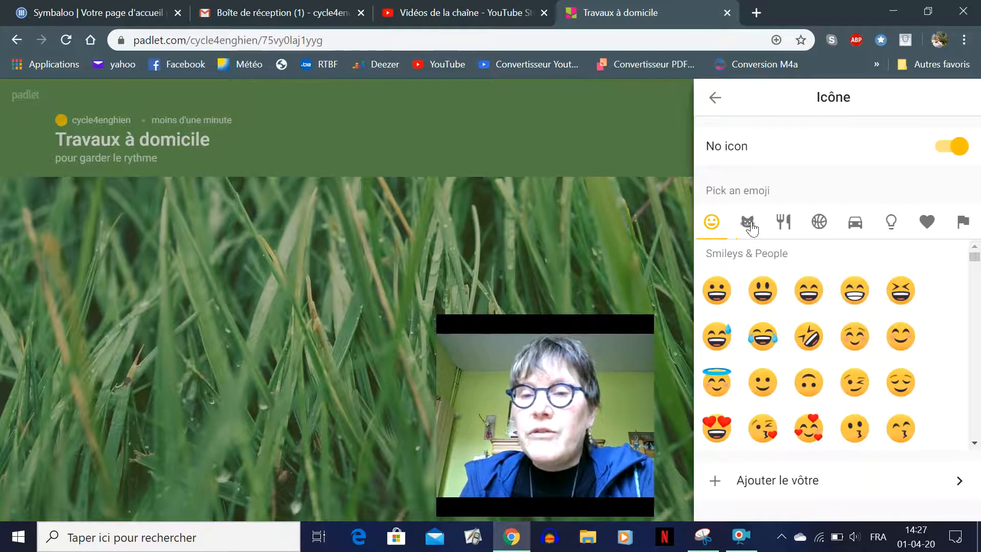
Pick the cross-legged yoga emoji from the Activité category as the padlet icon
left_click(819, 225)
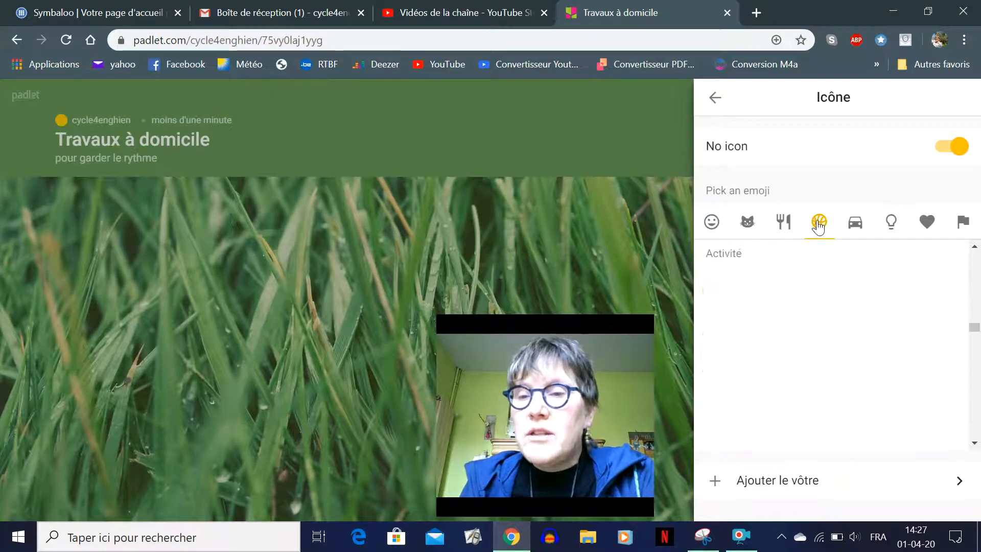
scroll(816, 352, "down", 4)
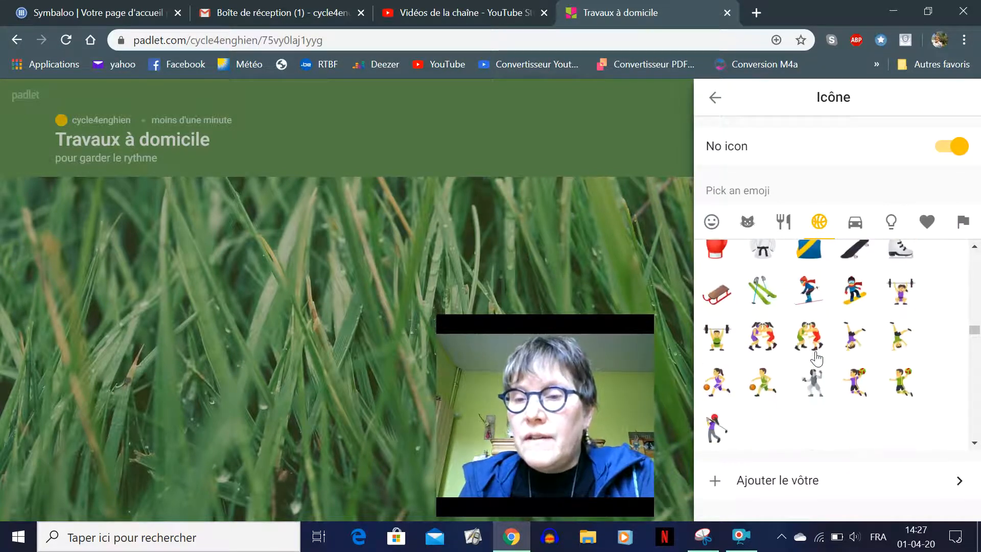
scroll(817, 358, "down", 2)
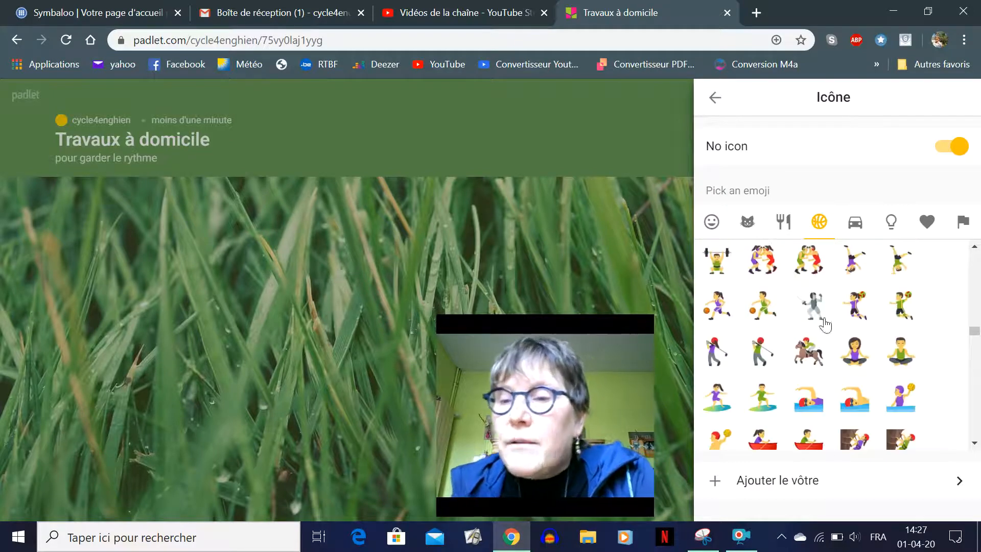
left_click(860, 359)
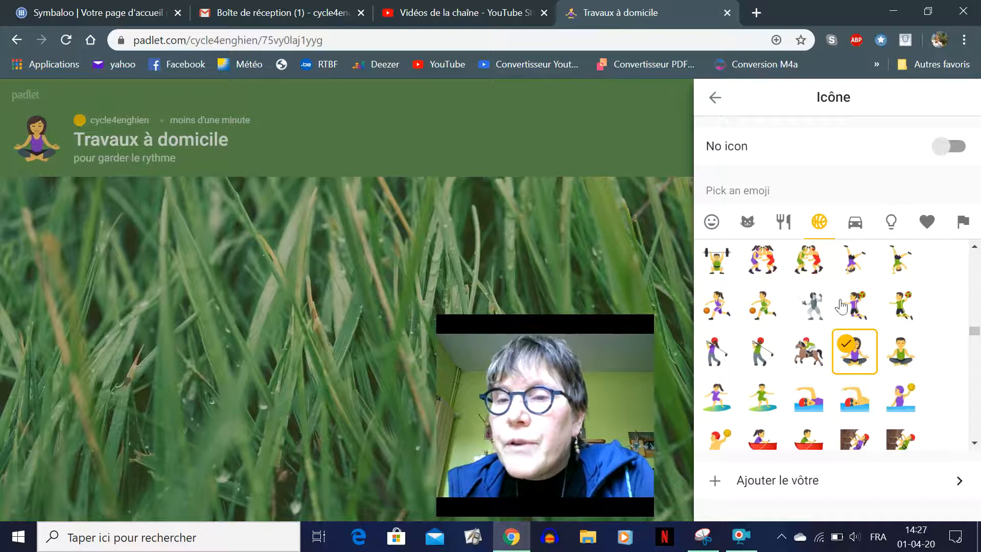
Replace the random code at the end of the padlet address with 'ressources'
left_click(716, 101)
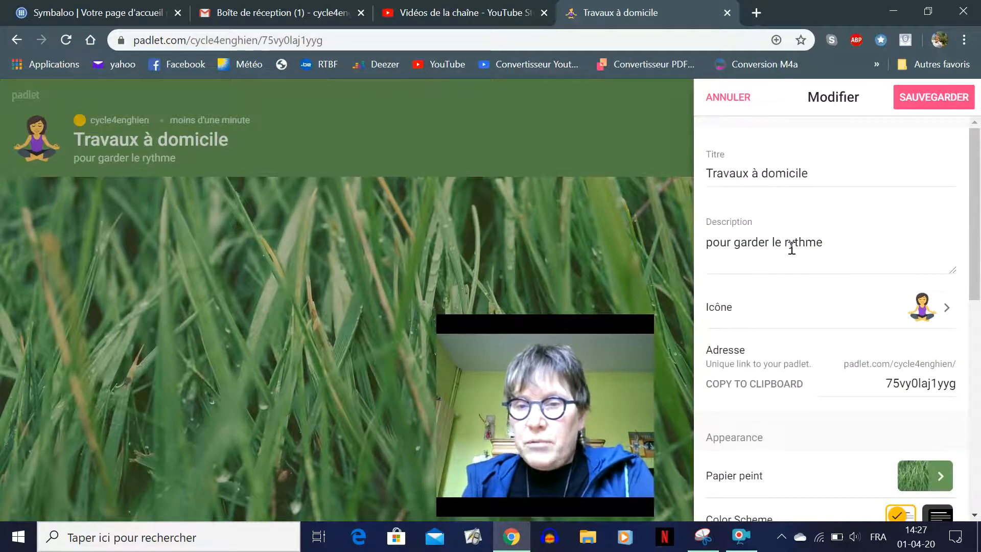
scroll(824, 321, "down", 1)
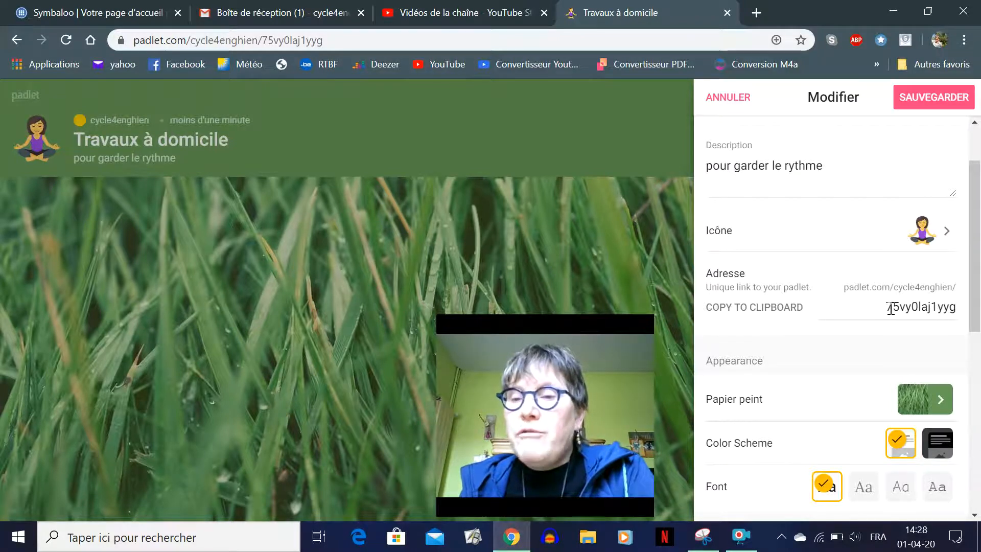
left_click_drag(885, 308, 957, 308)
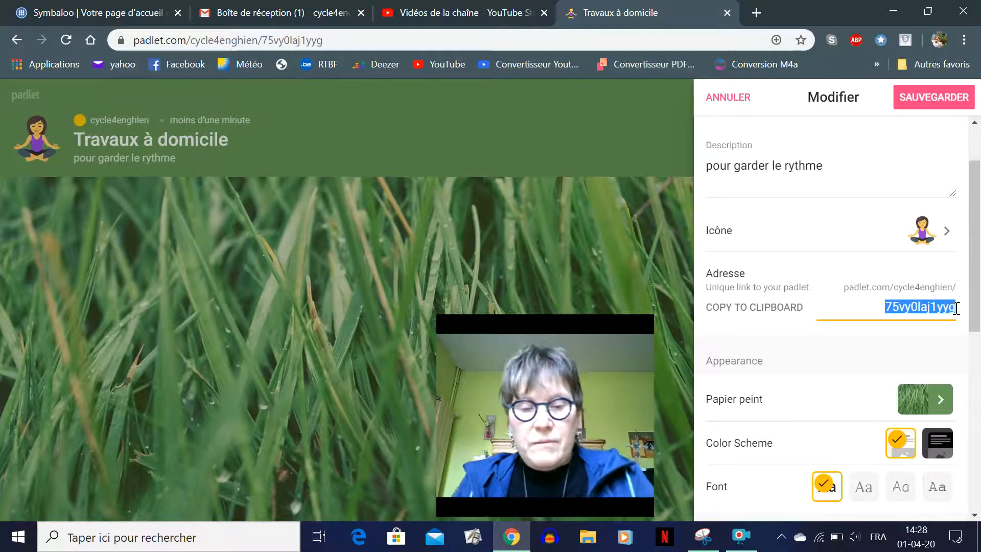
type("trava")
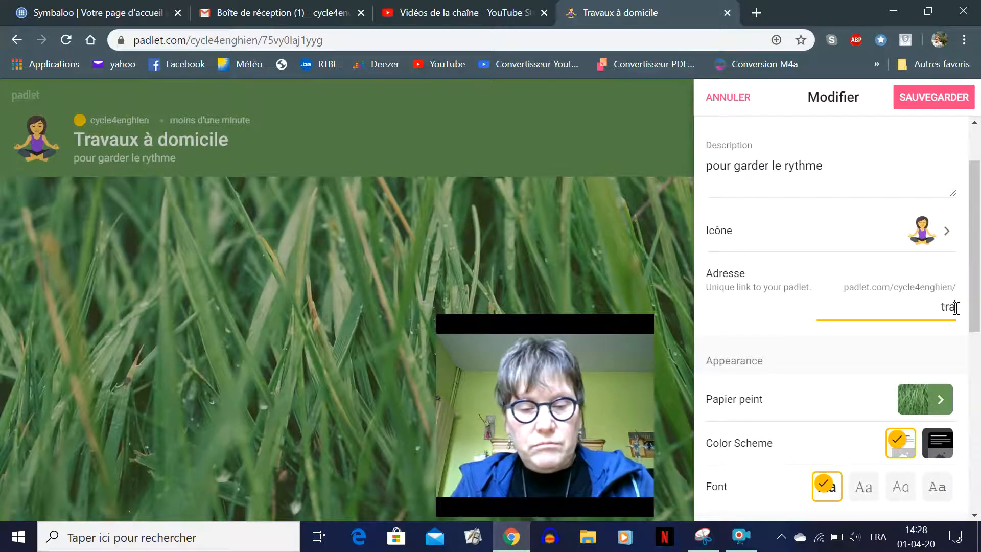
key("BackSpace")
key("BackSpace")
key("BackSpace")
key("BackSpace")
key("BackSpace")
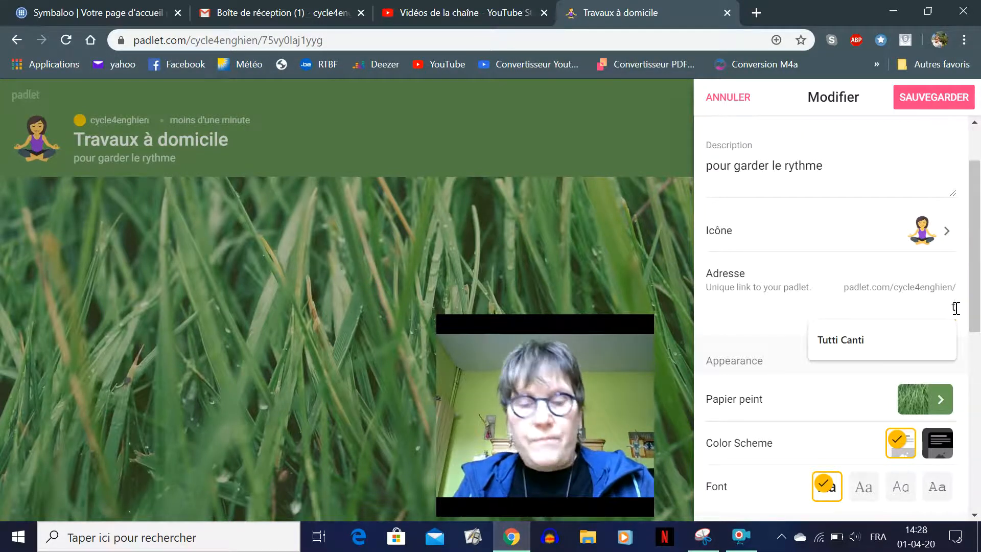
type("ressources")
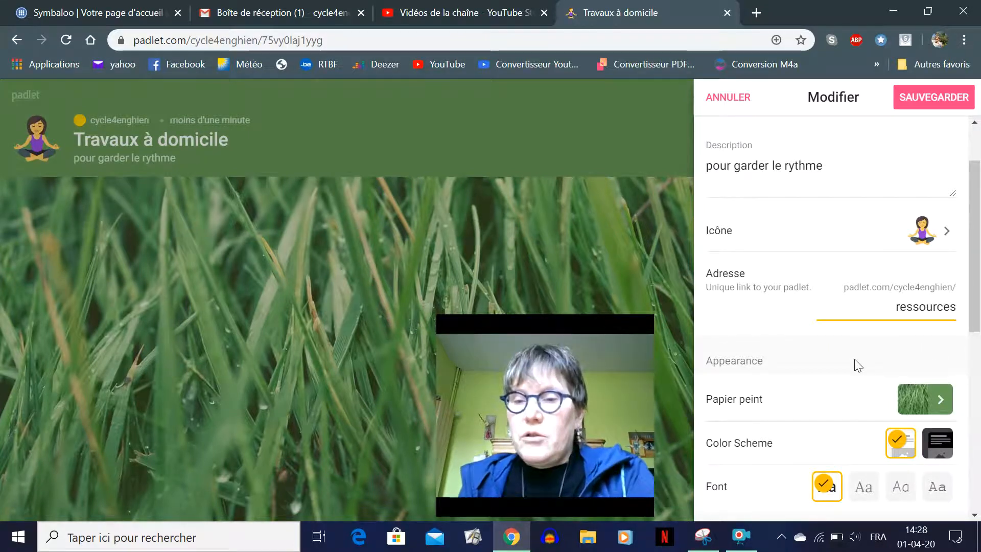
Browse wallpapers, briefly applying a plain plum colour and viewing the gradient options
left_click(939, 401)
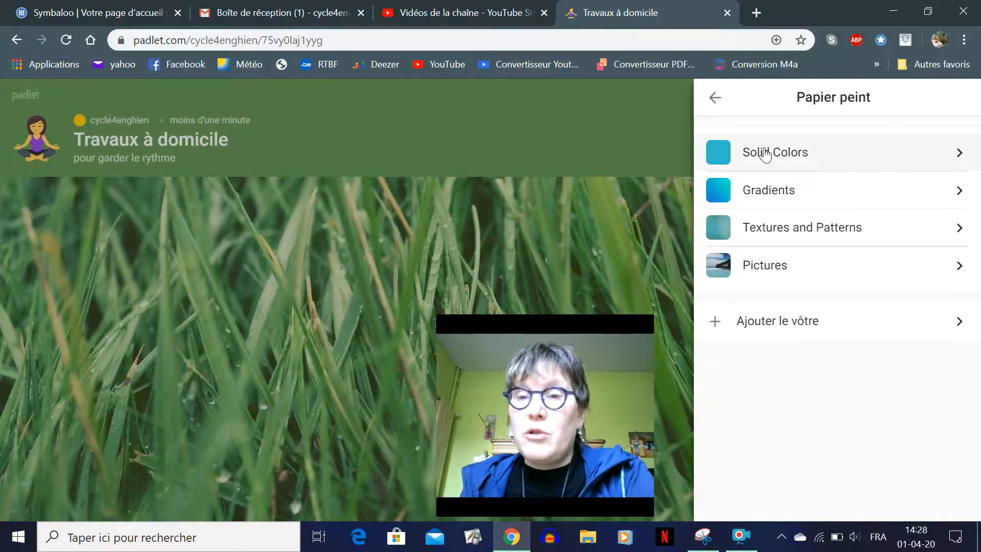
left_click(765, 153)
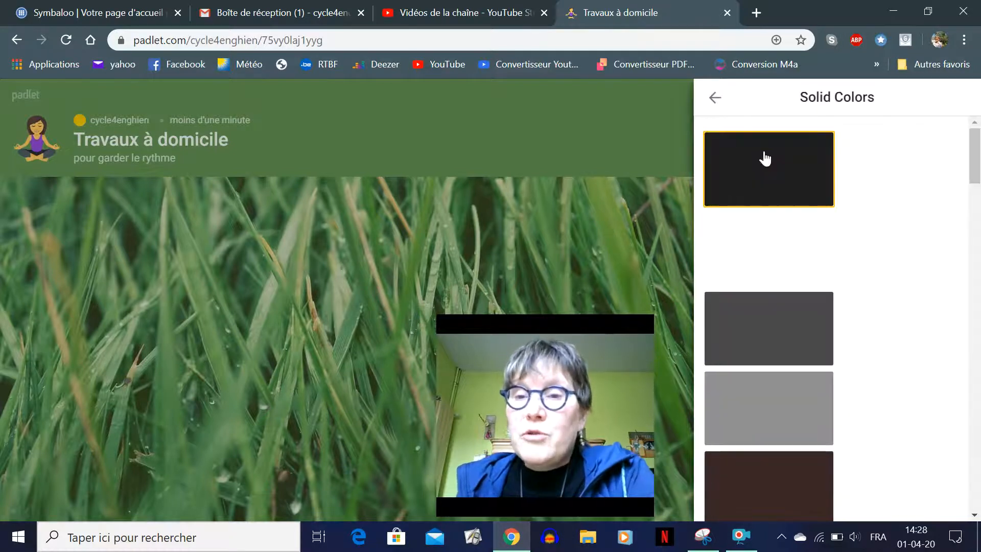
scroll(756, 220, "down", 6)
scroll(759, 223, "down", 12)
left_click(759, 217)
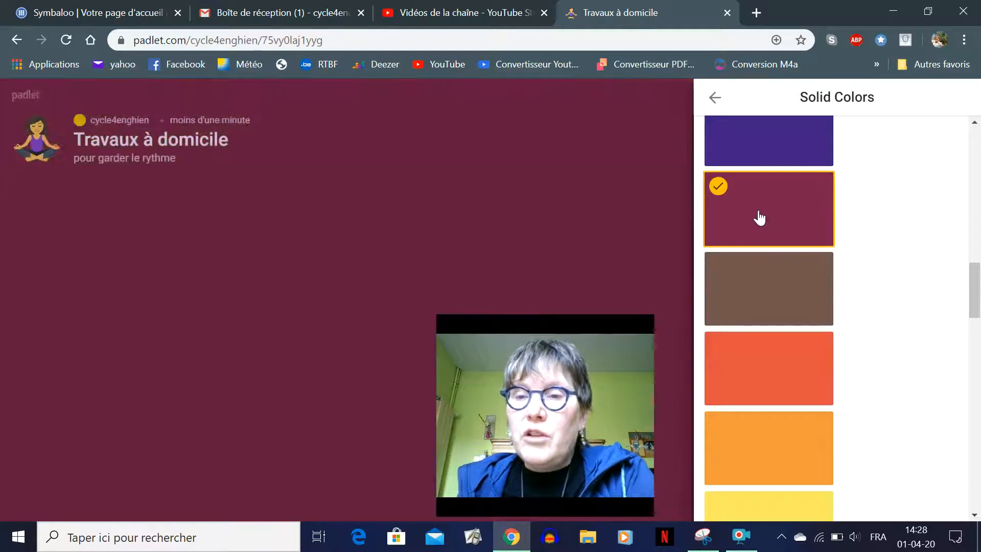
left_click(716, 98)
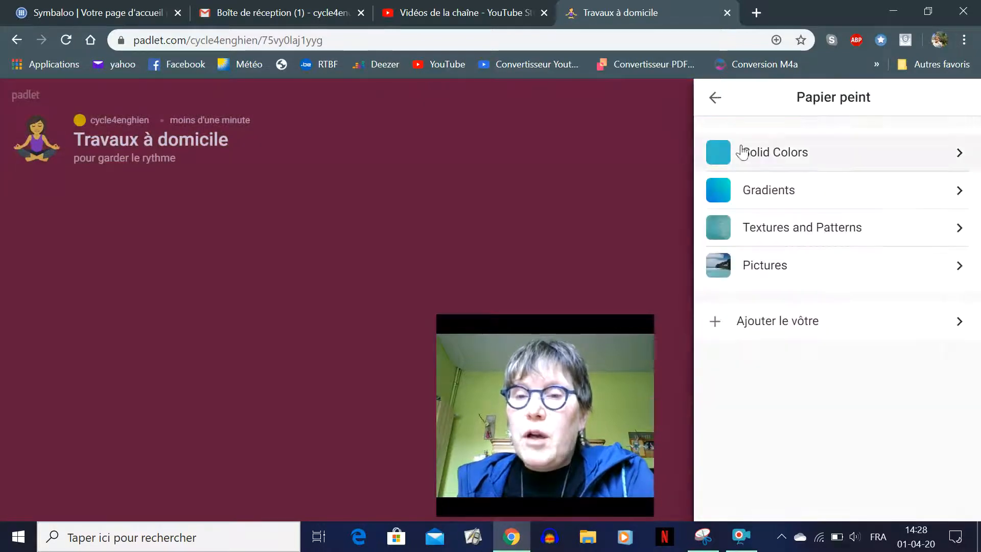
left_click(750, 199)
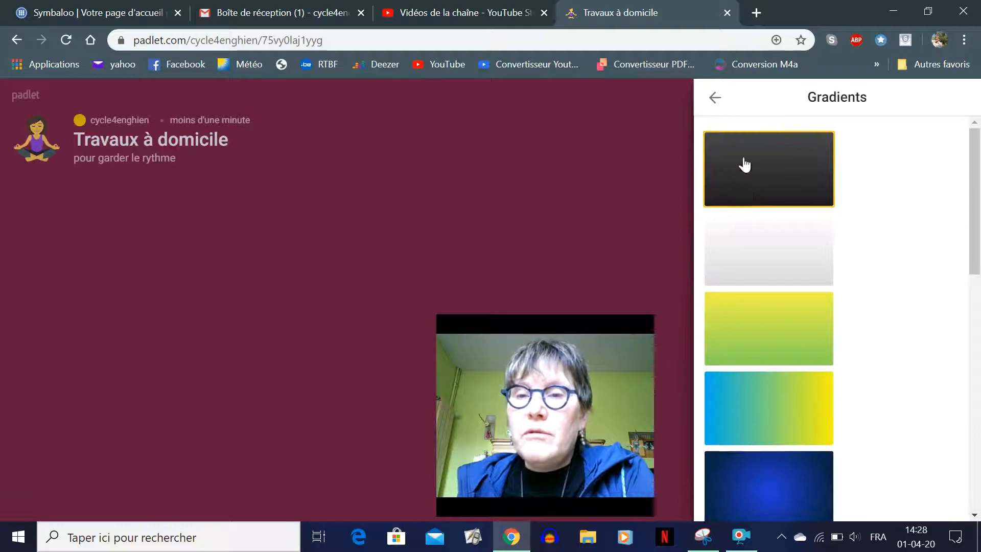
left_click(715, 99)
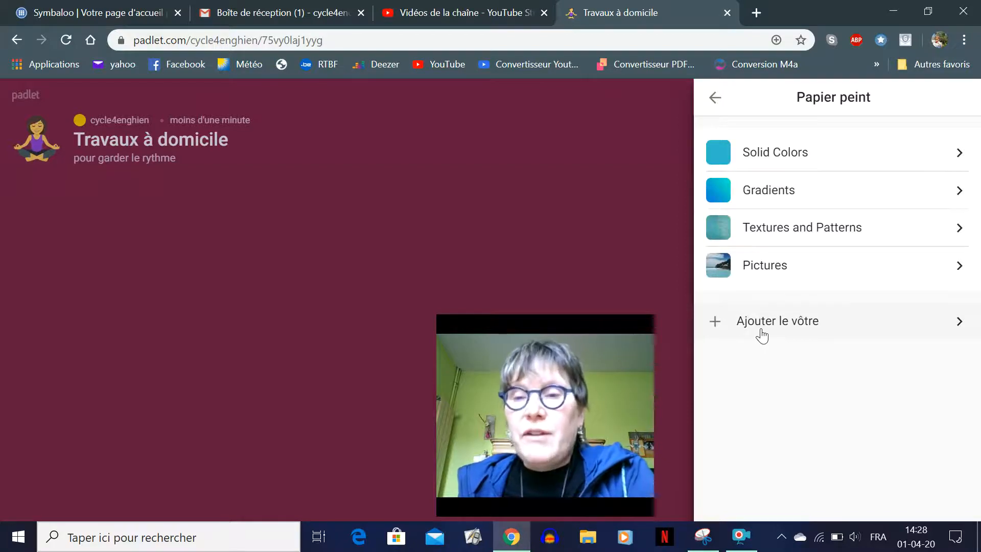
Apply the red 'Thanks, Teachers' pencil pattern from Textures and Patterns
left_click(769, 236)
left_click(768, 258)
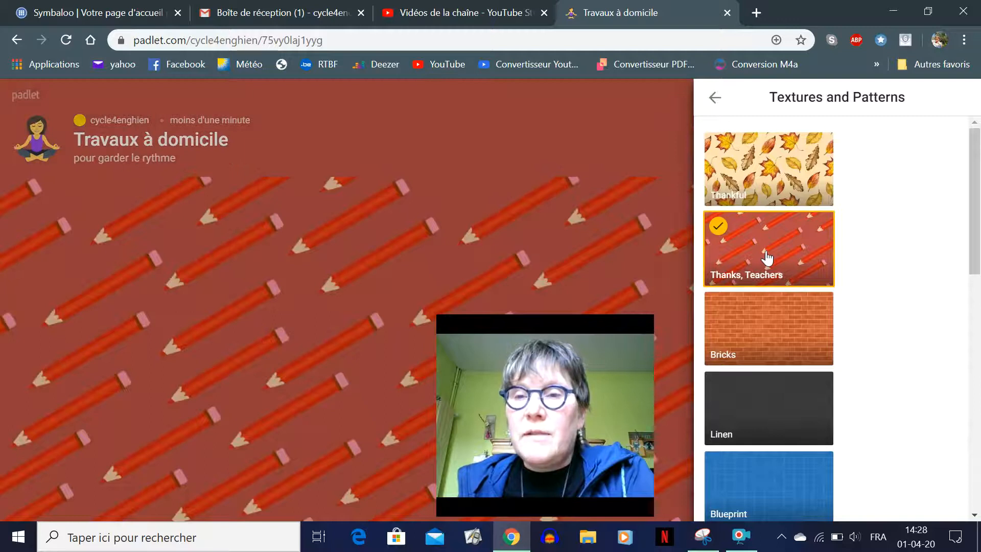
left_click(715, 98)
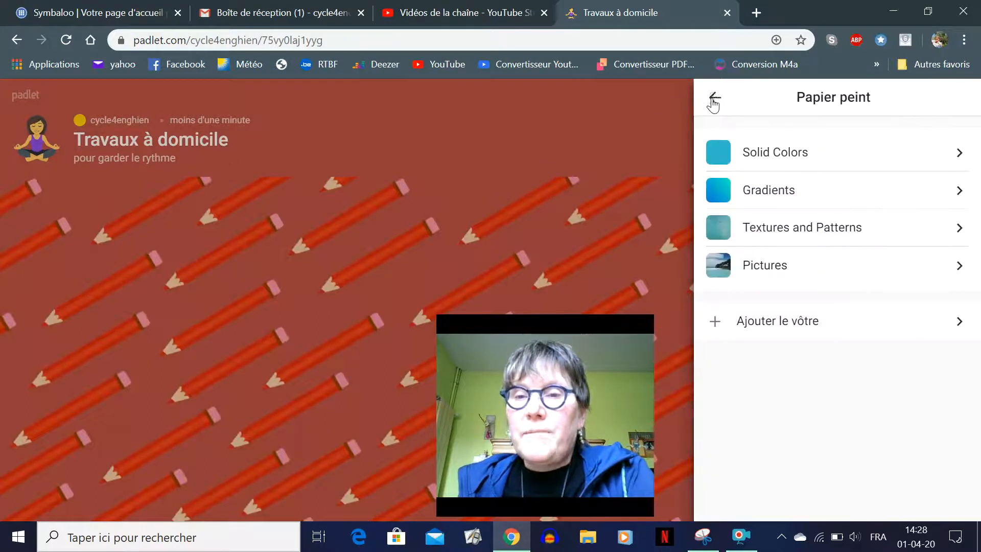
left_click(714, 98)
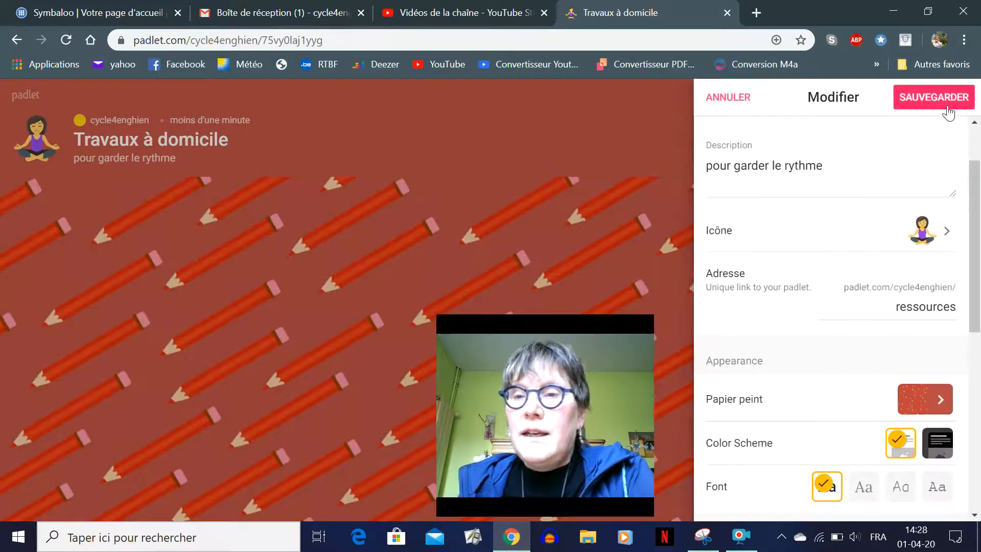
scroll(819, 333, "down", 1)
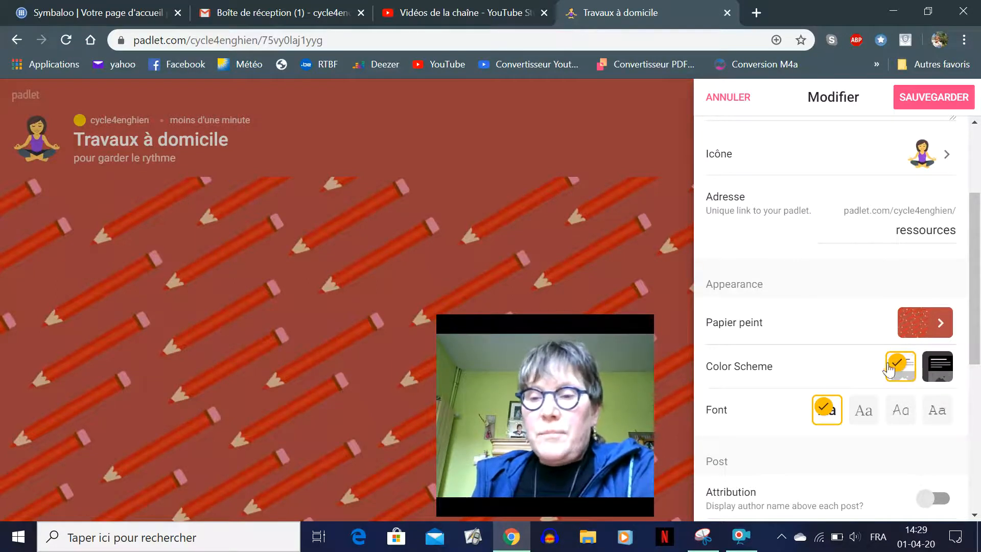
scroll(746, 344, "down", 2)
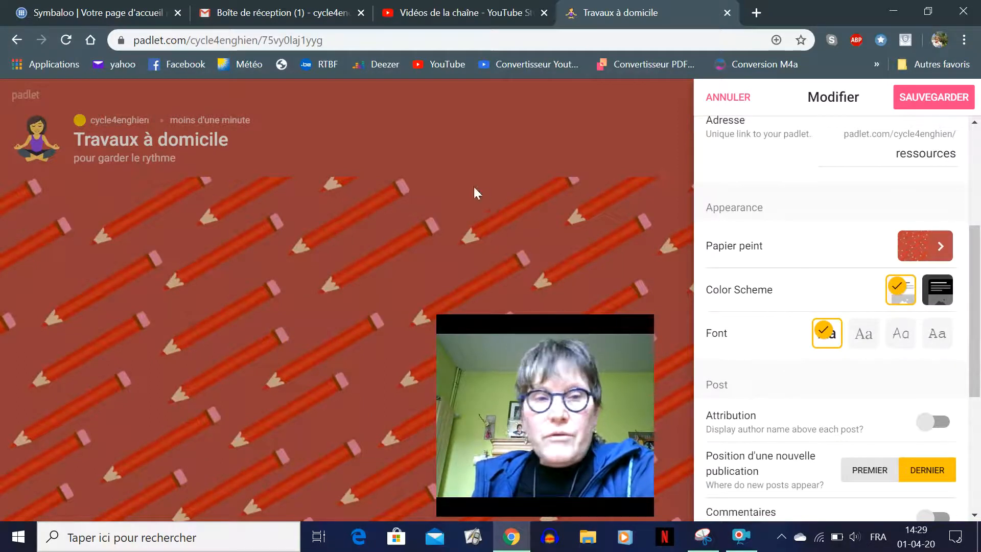
left_click(936, 291)
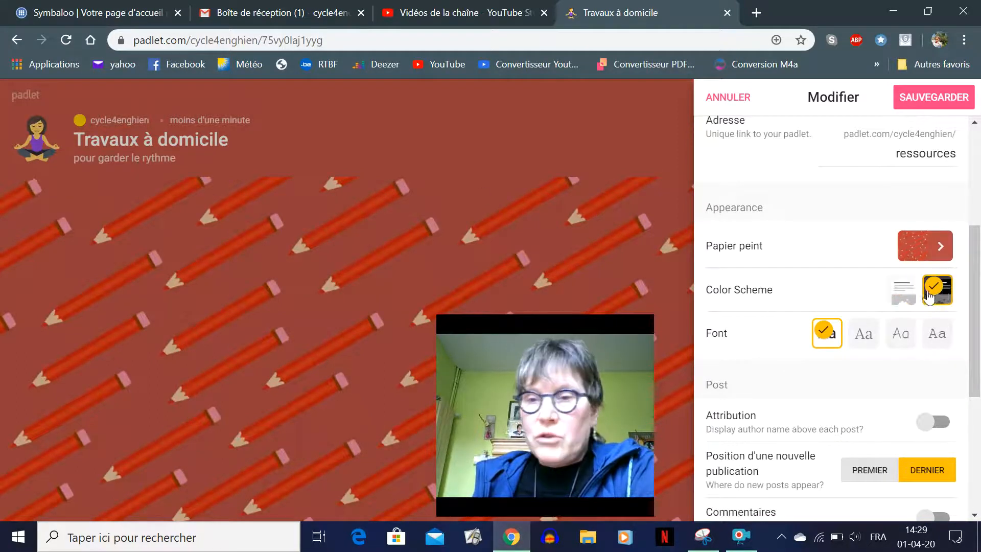
left_click(904, 295)
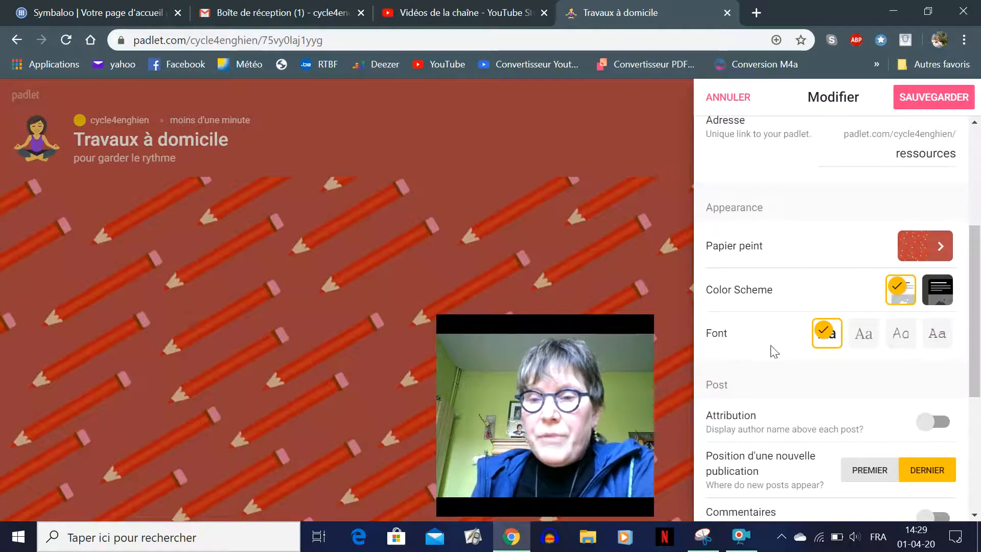
left_click(864, 336)
left_click(900, 335)
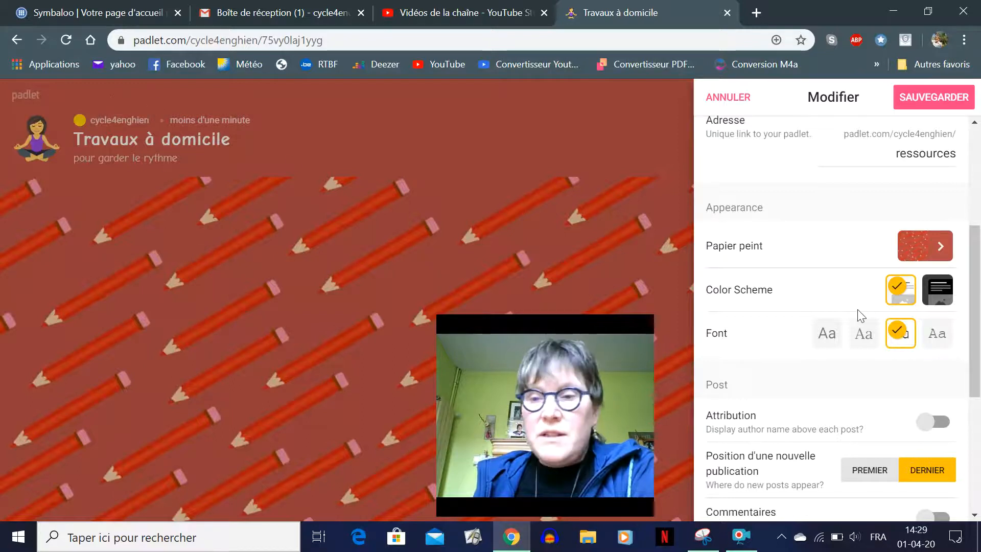
left_click(940, 340)
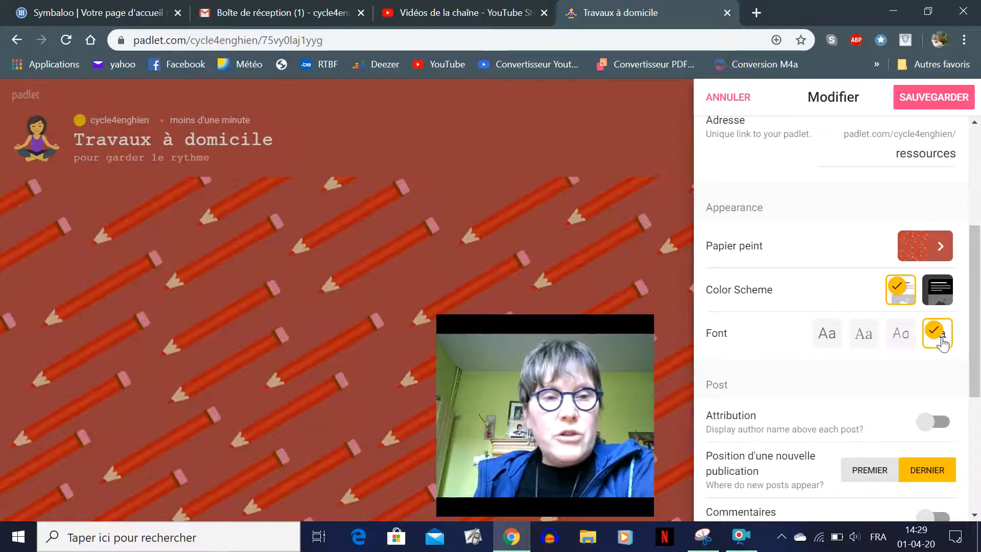
left_click(899, 340)
left_click(863, 340)
left_click(832, 339)
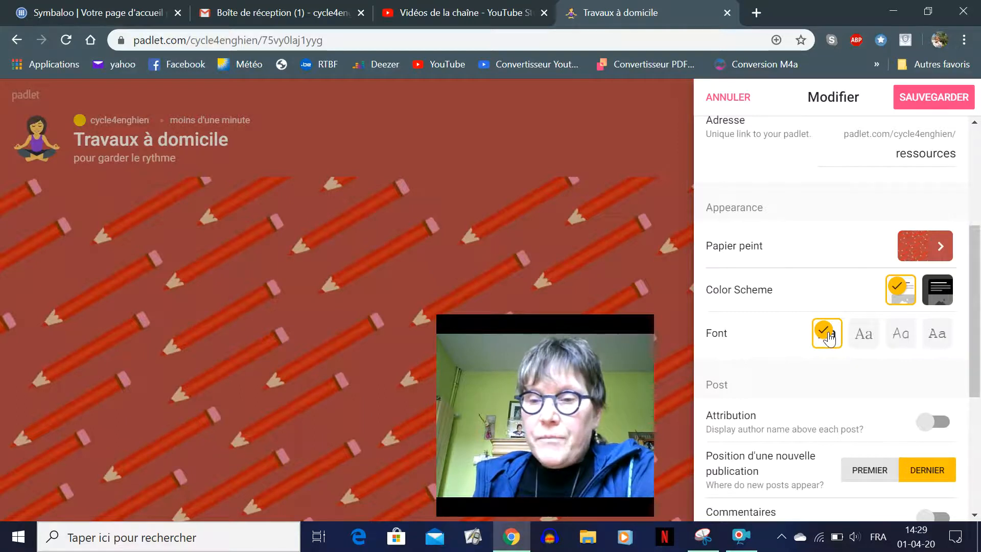
scroll(829, 338, "down", 5)
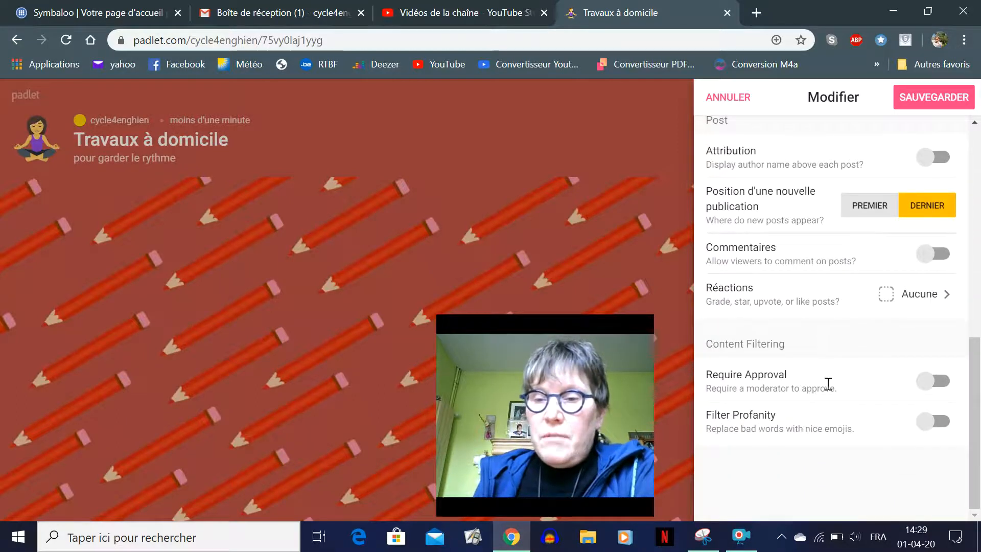
scroll(828, 383, "up", 5)
scroll(813, 348, "up", 4)
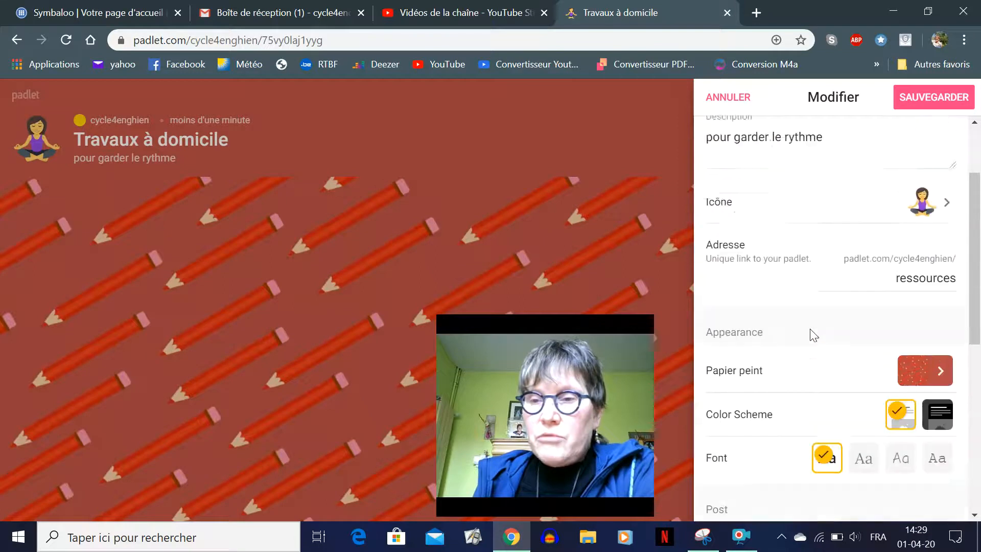
Save the settings so the address ends in /ressources, and close the panel
left_click(900, 107)
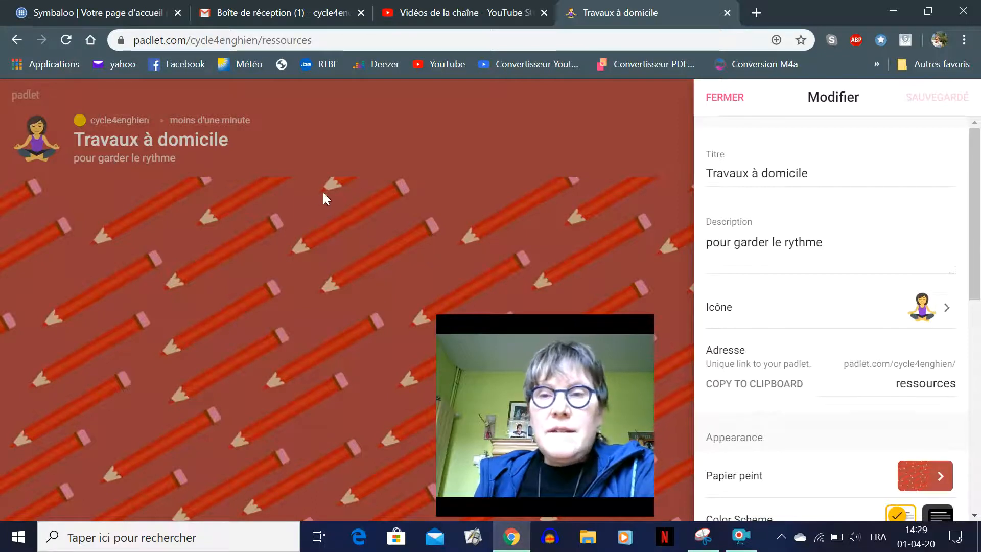
left_click(726, 98)
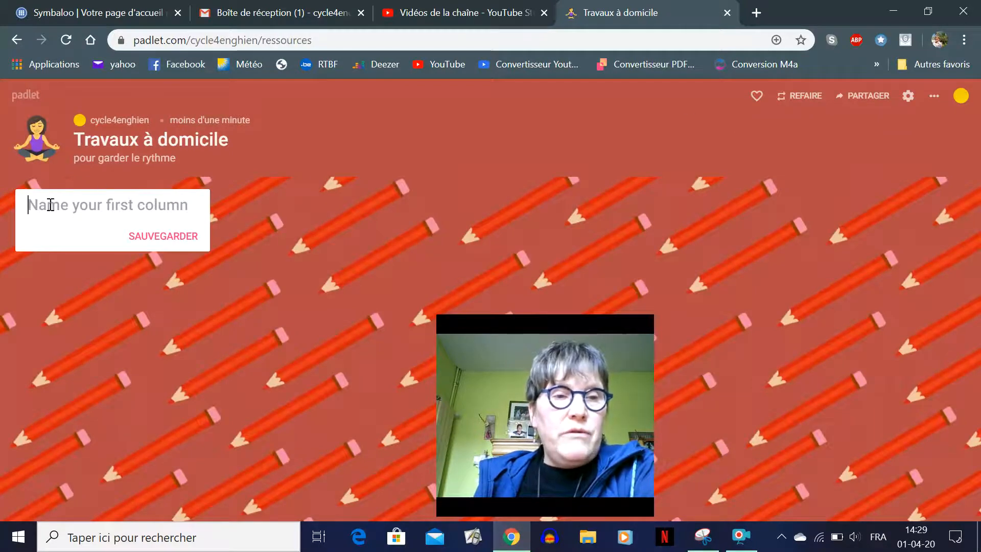
Name the first column 'Infos et consignes', save it, and start a second column
type("C")
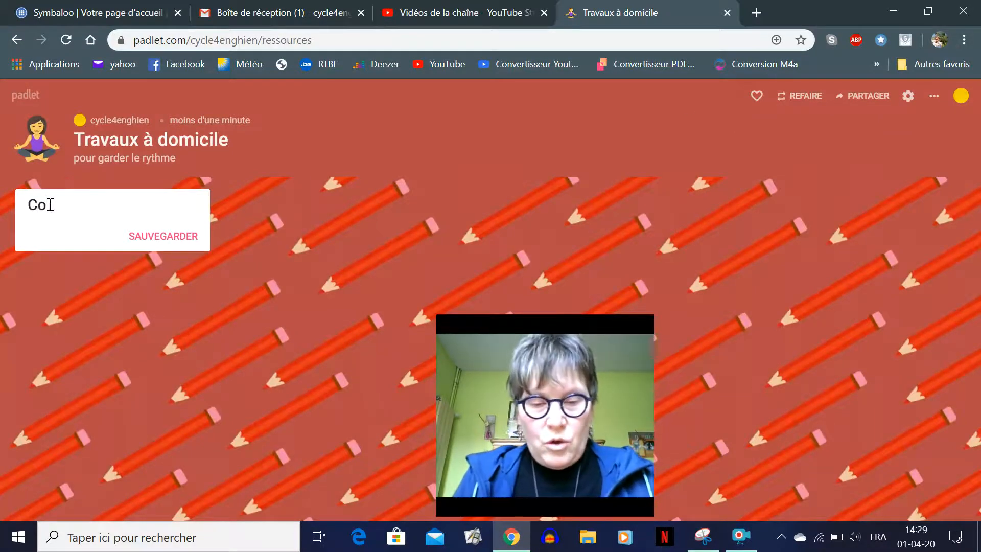
key("BackSpace")
type("I")
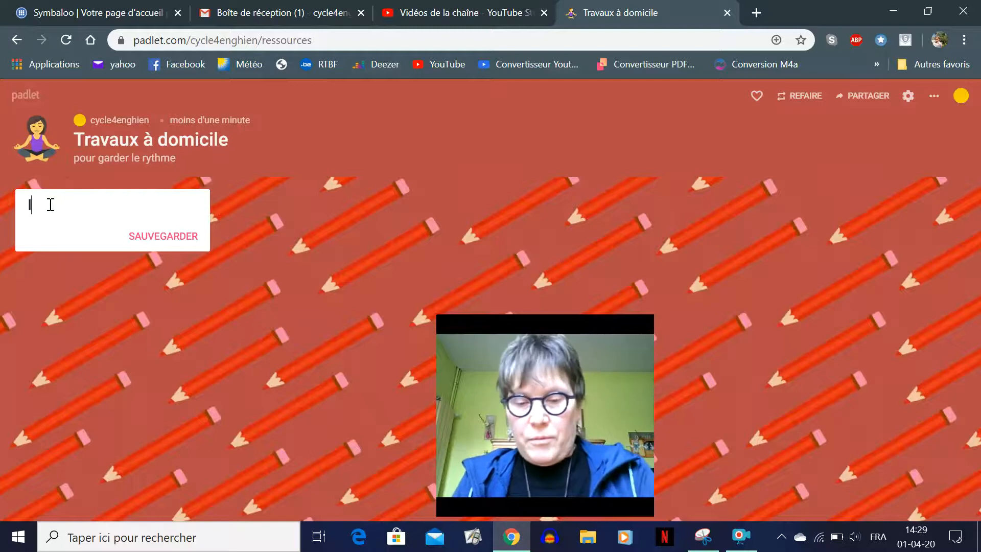
type("nfos et c")
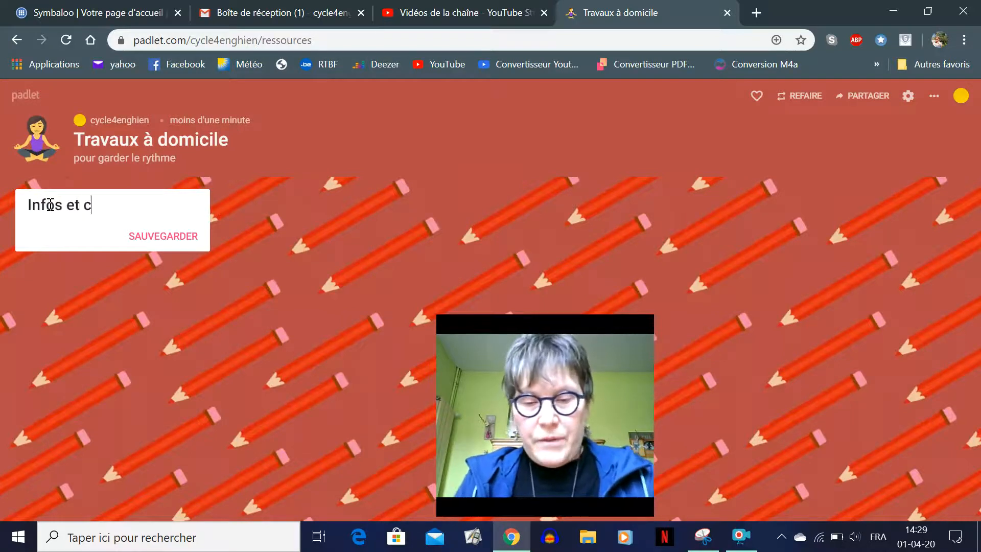
type("onsignes")
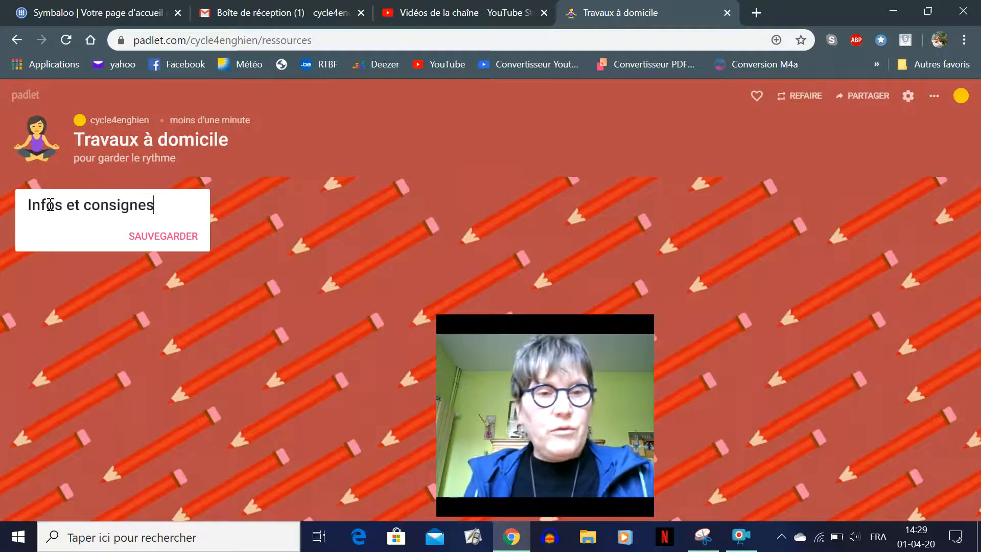
left_click(137, 235)
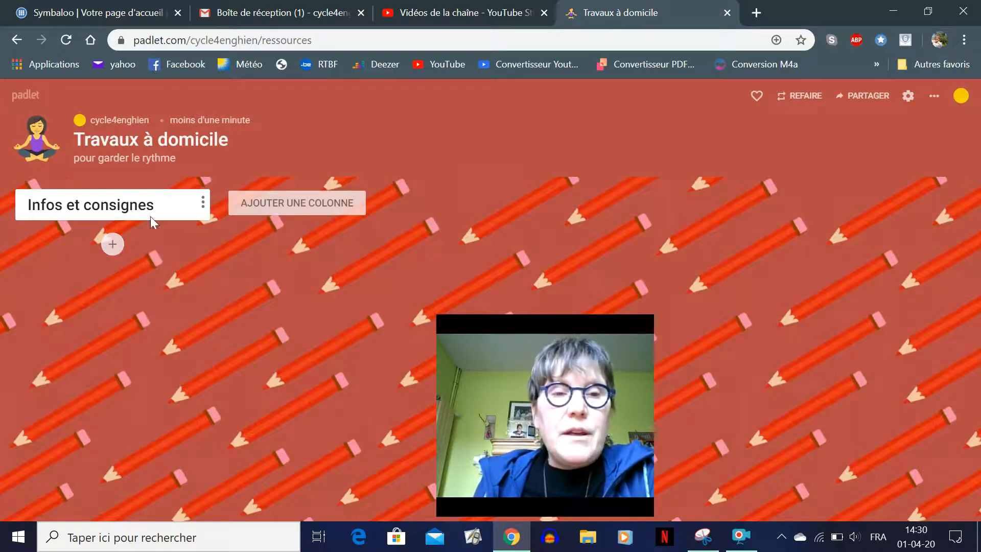
left_click(276, 204)
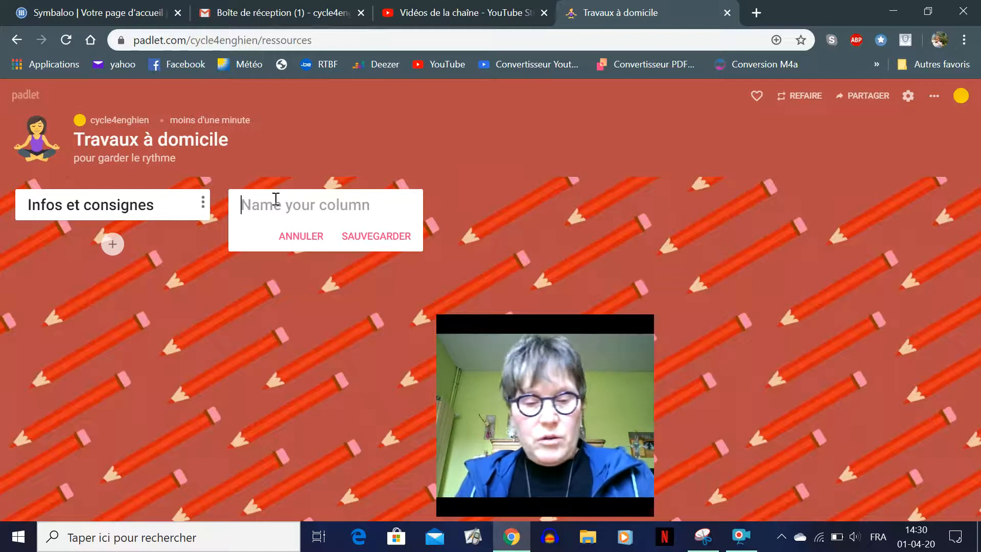
Name the new column 'Math', then add a third column named 'Français'
type("Math")
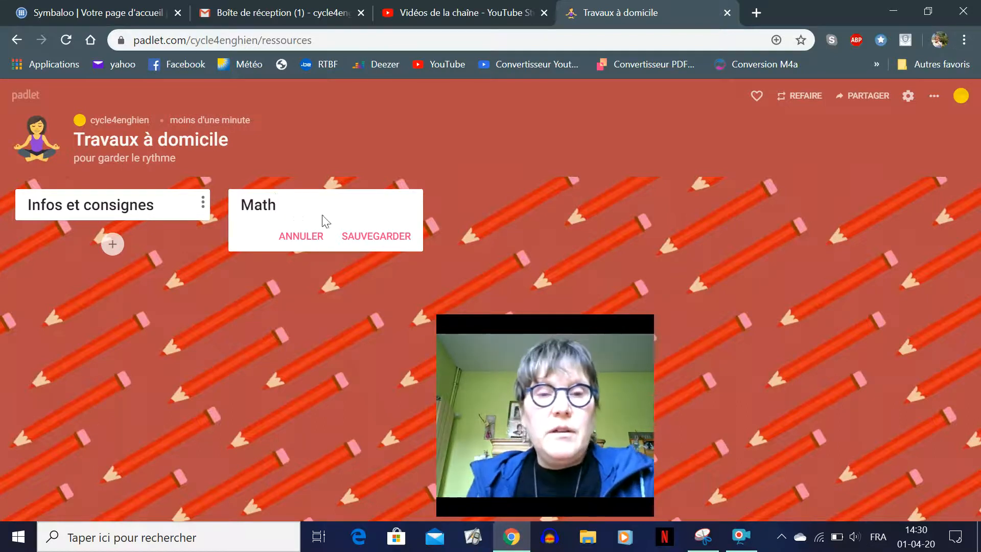
left_click(355, 241)
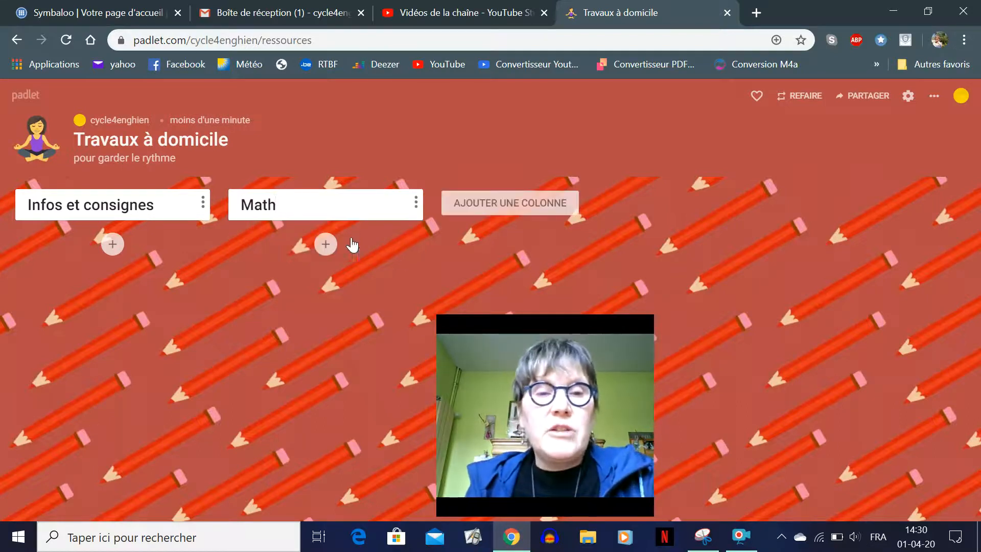
left_click(489, 203)
type("Français")
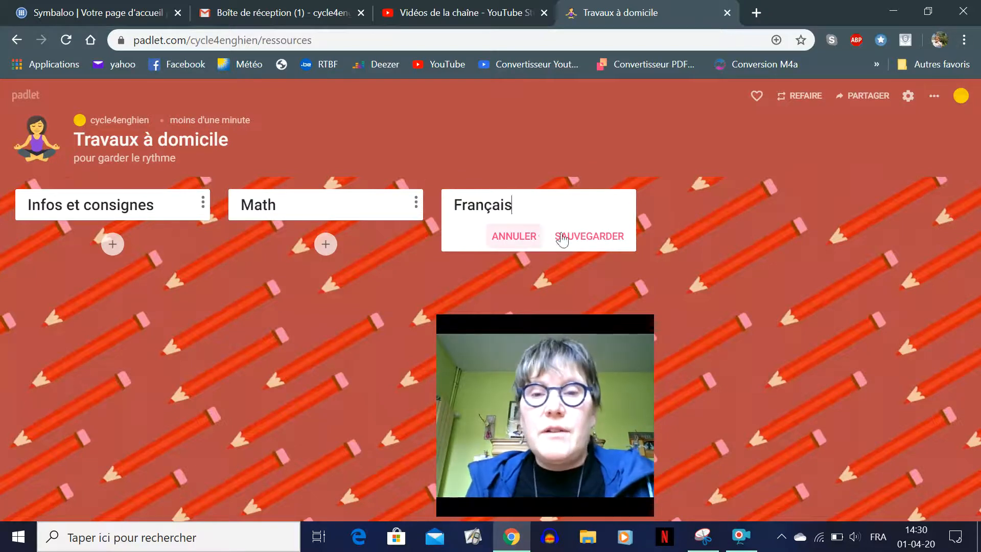
left_click(585, 239)
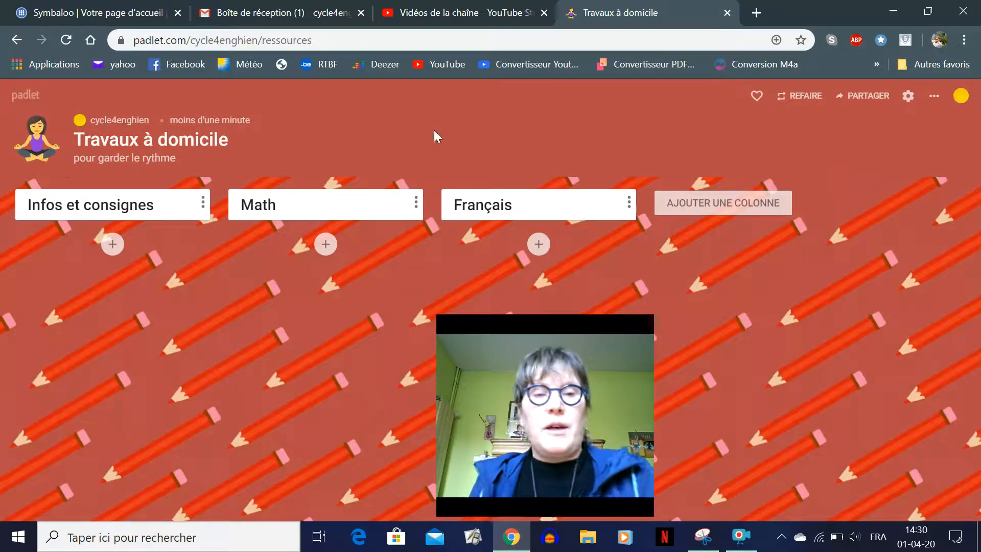
Create a new Math post and upload the 'listing jeux' spreadsheet from the Bureau folder
left_click(326, 245)
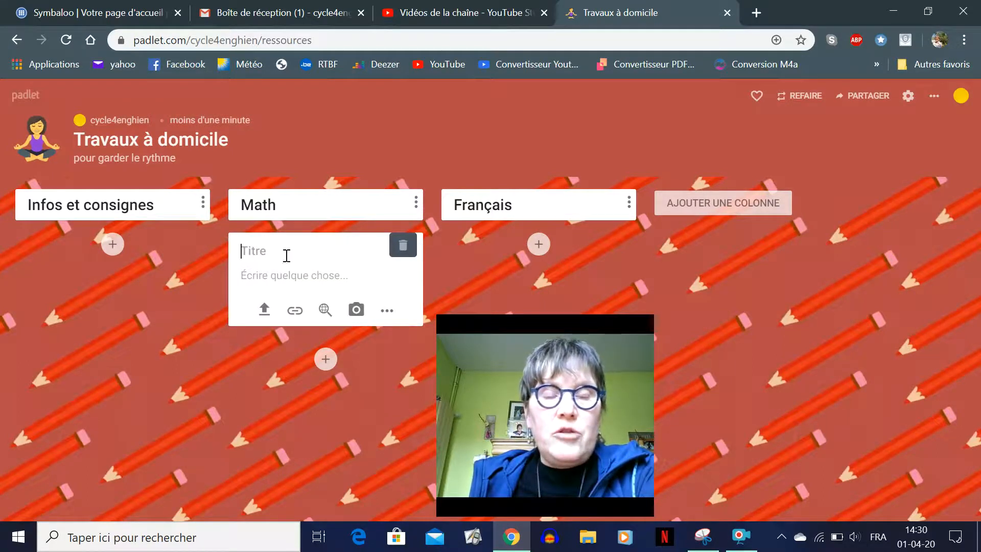
left_click(264, 309)
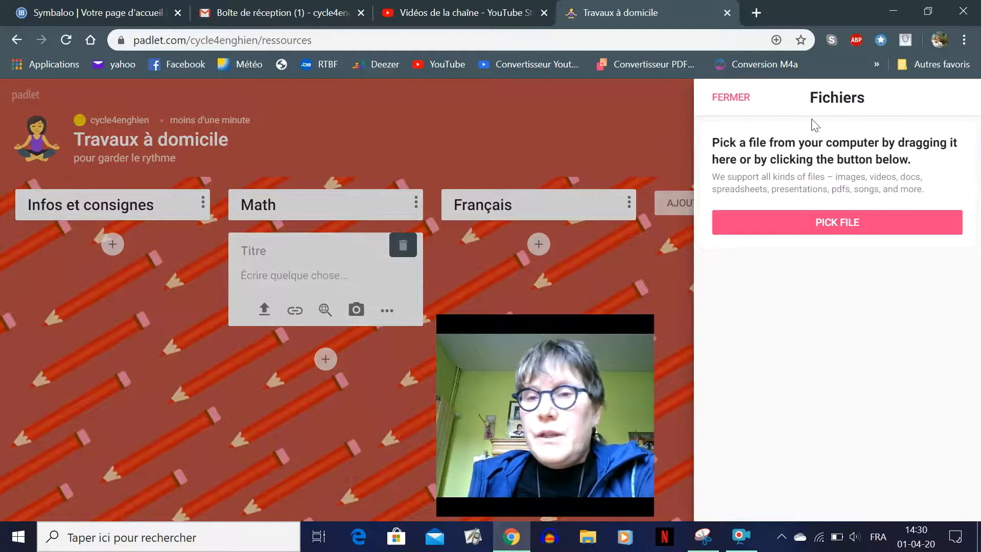
left_click(809, 224)
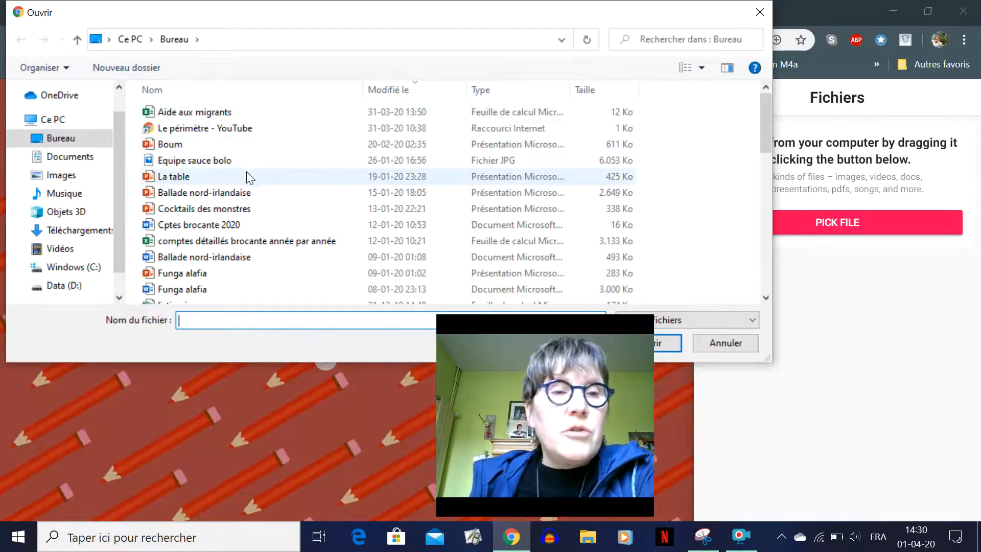
scroll(246, 176, "down", 1)
scroll(337, 268, "down", 1)
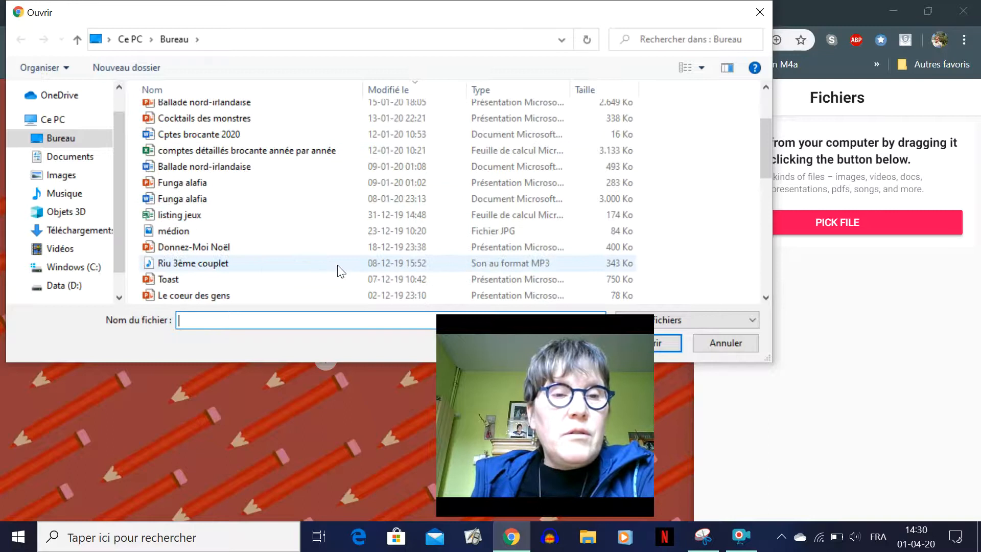
left_click(172, 214)
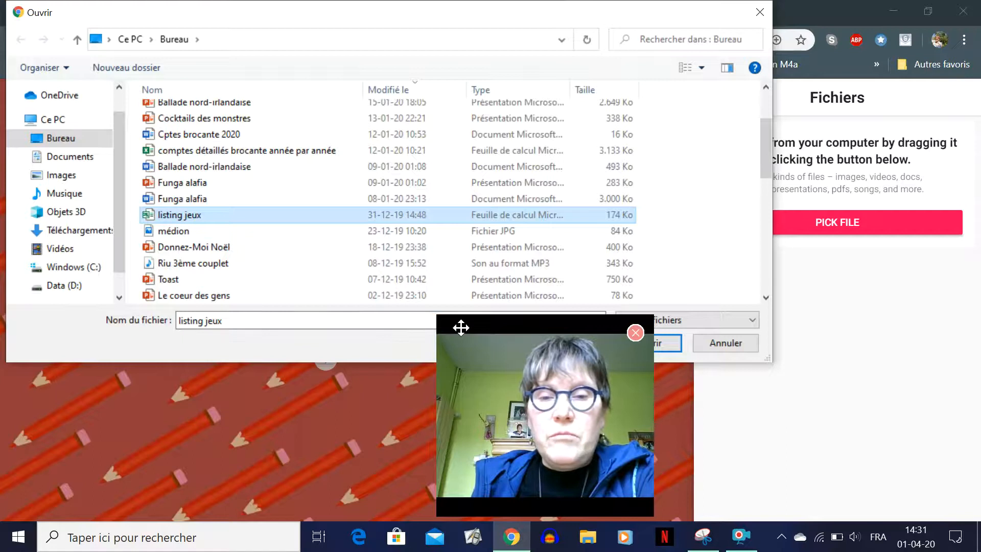
left_click_drag(461, 328, 786, 322)
left_click(634, 343)
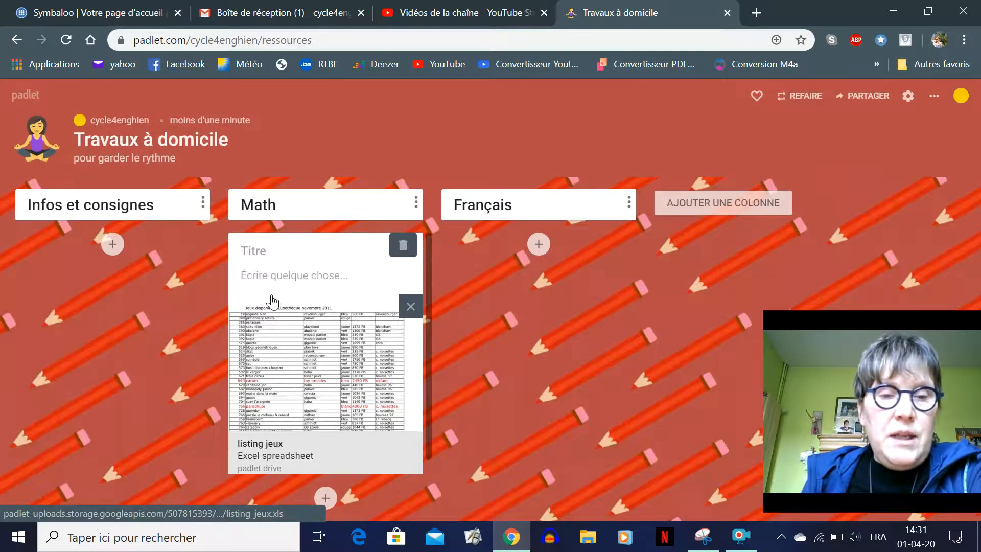
Title the Math post 'Exercices sur le périmètre' and publish it
left_click(273, 253)
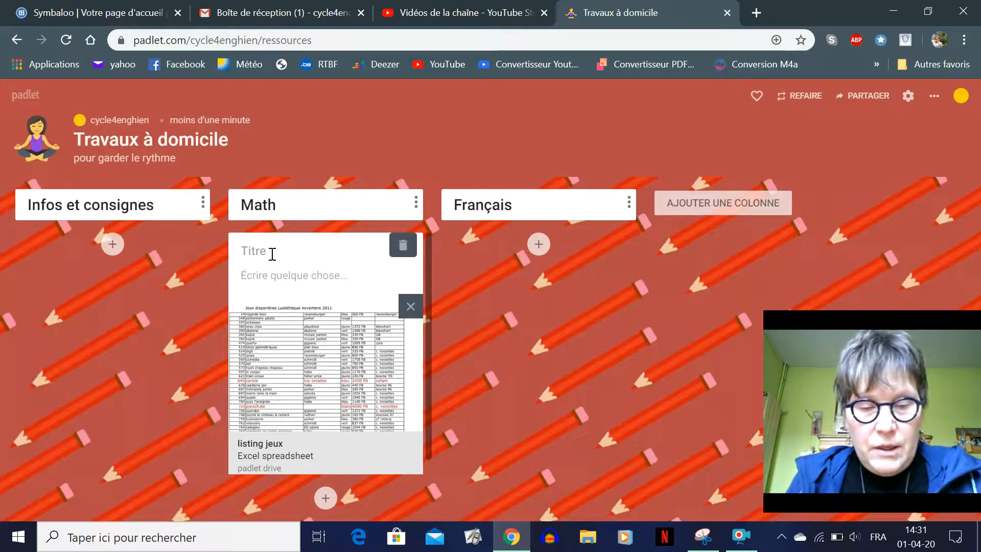
type("Exr")
type("rcices su")
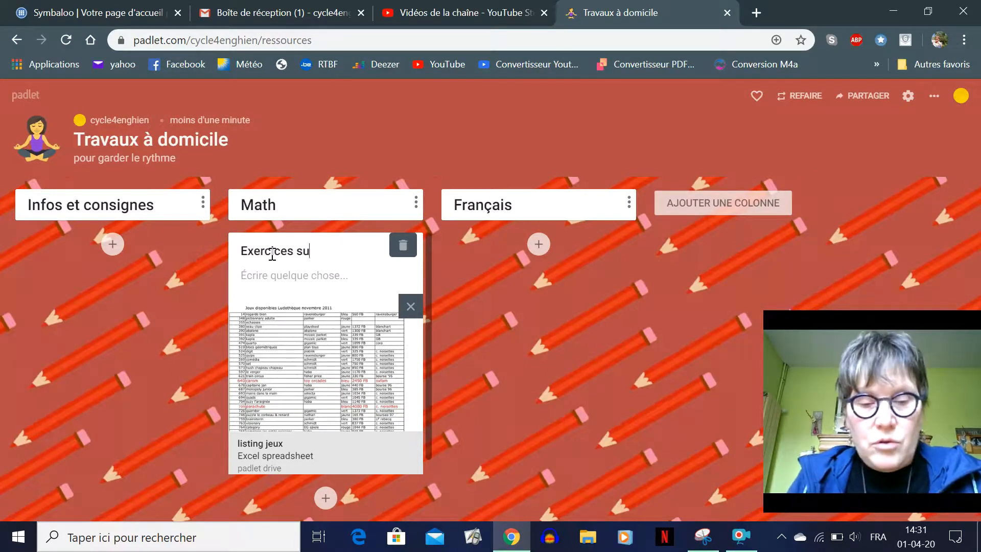
type("r le périmètre")
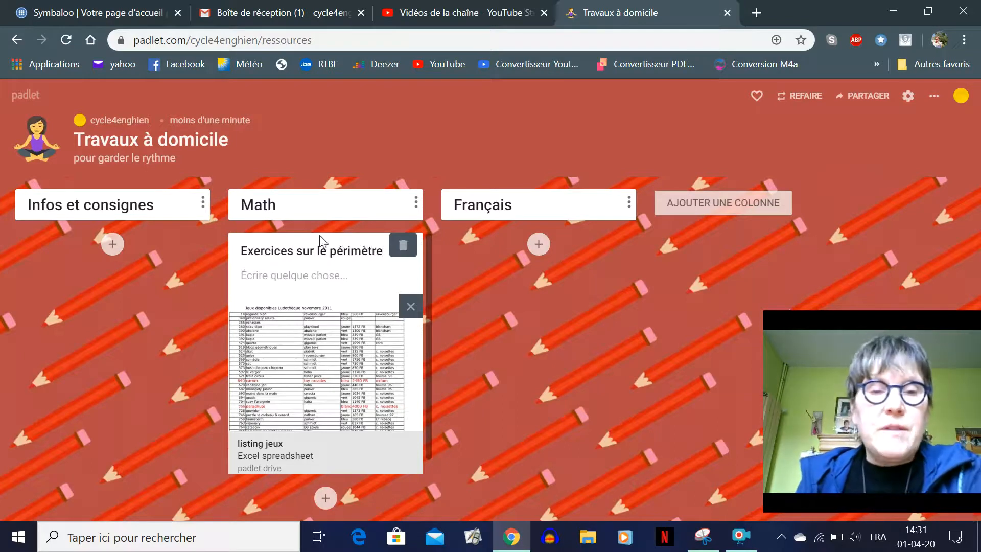
left_click(472, 292)
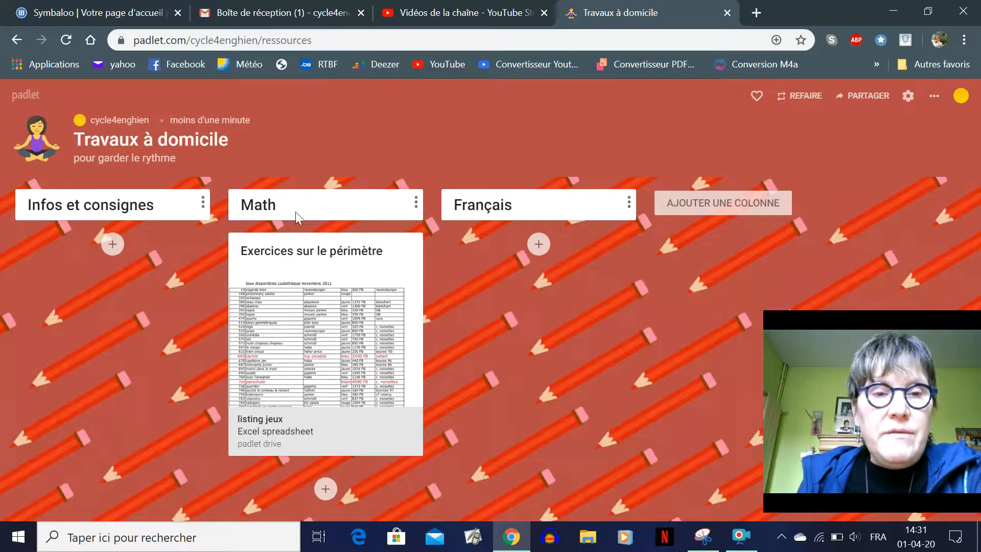
Start a new post under Math, previewing then closing the link and post-type options
left_click(325, 495)
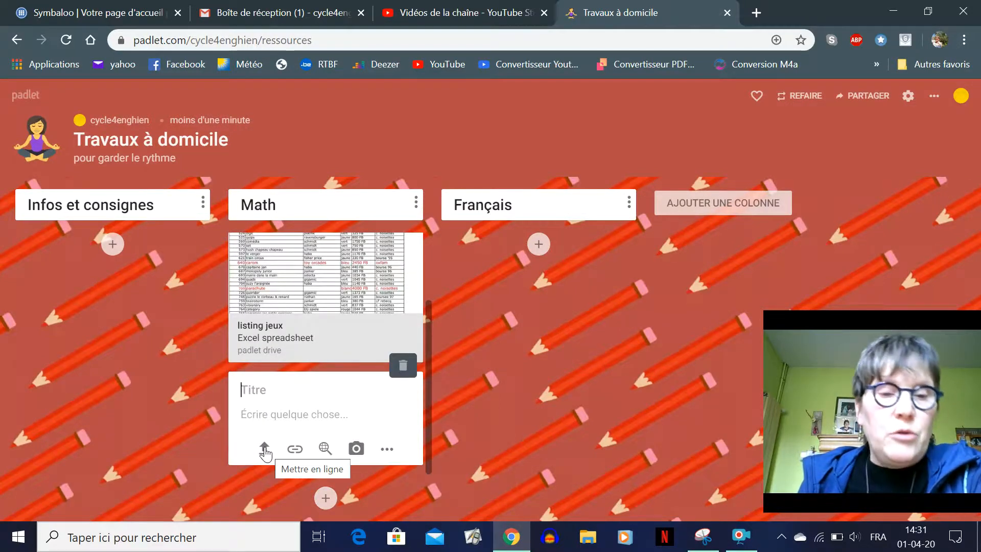
left_click(295, 450)
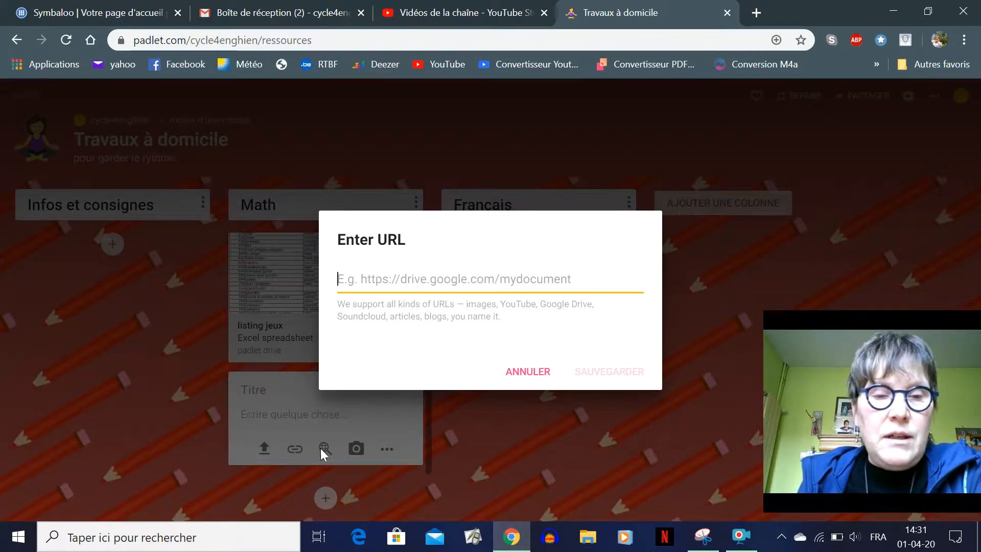
left_click(528, 372)
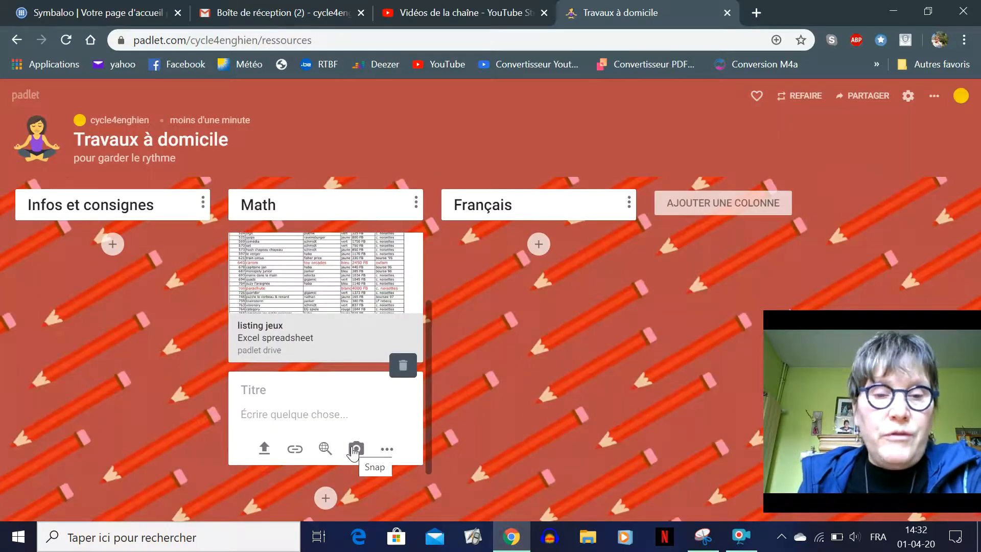
left_click(387, 450)
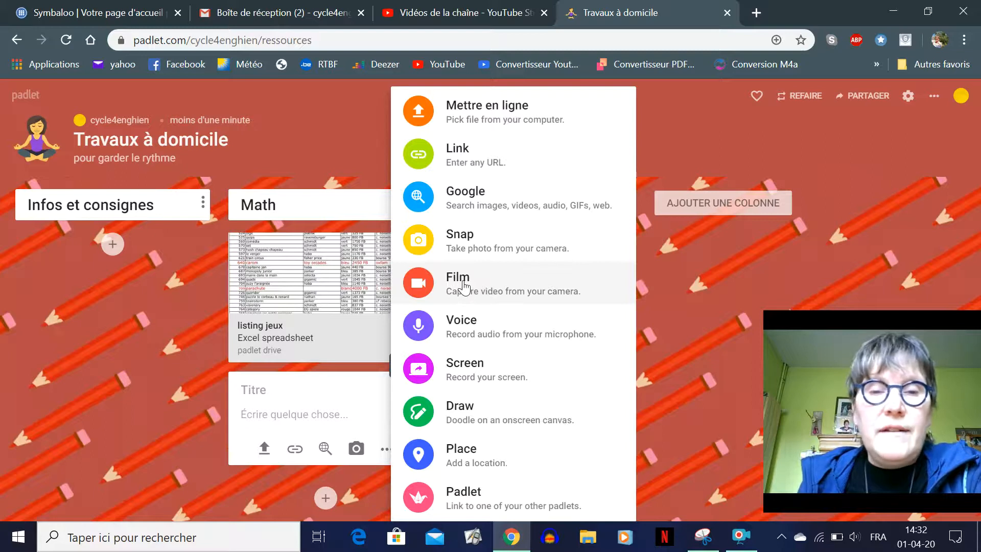
left_click(672, 121)
Bring up the padlet's sharing options
mouse_move(704, 536)
mouse_move(709, 424)
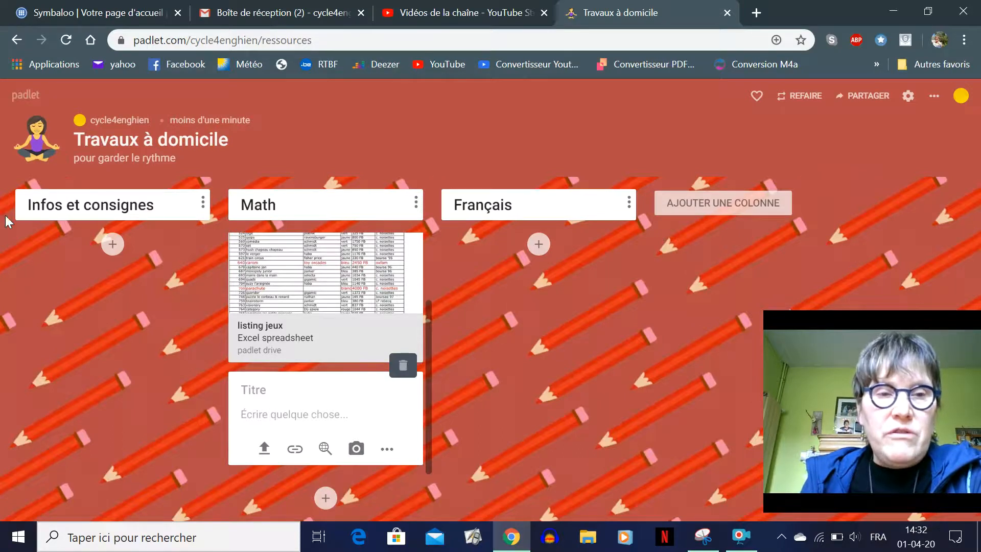
left_click(873, 97)
Copy the padlet's link to the clipboard, then choose to share it by e-mail
scroll(878, 180, "up", 2)
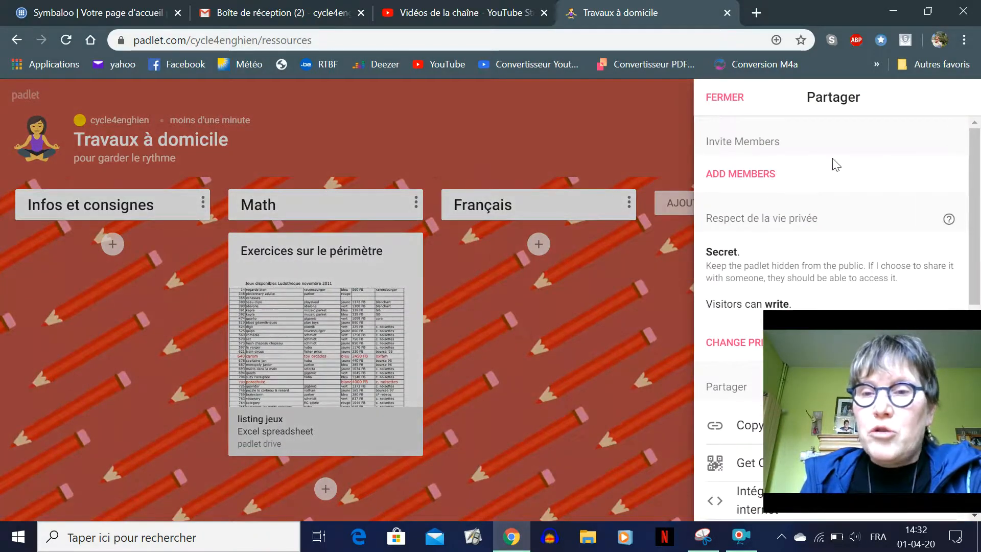
scroll(859, 175, "down", 2)
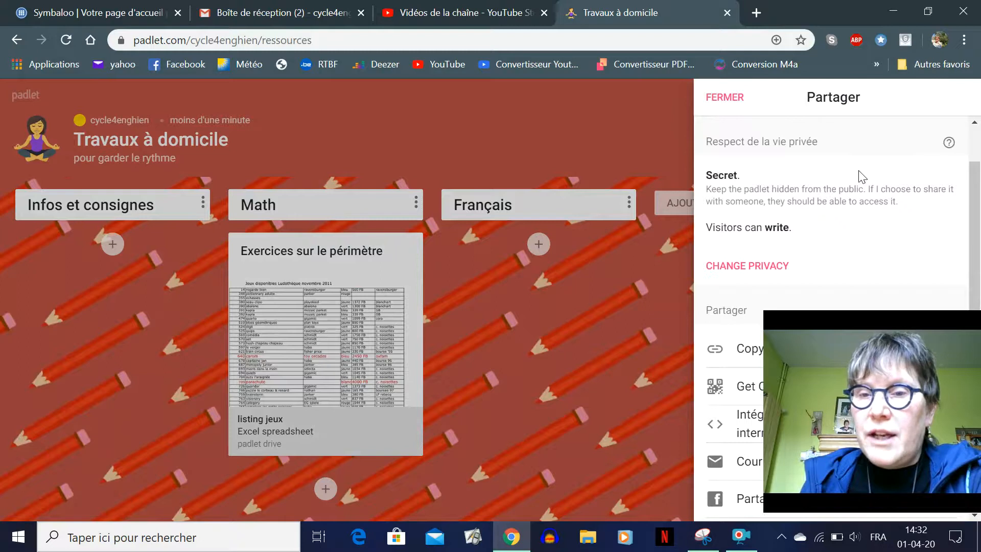
scroll(862, 176, "down", 4)
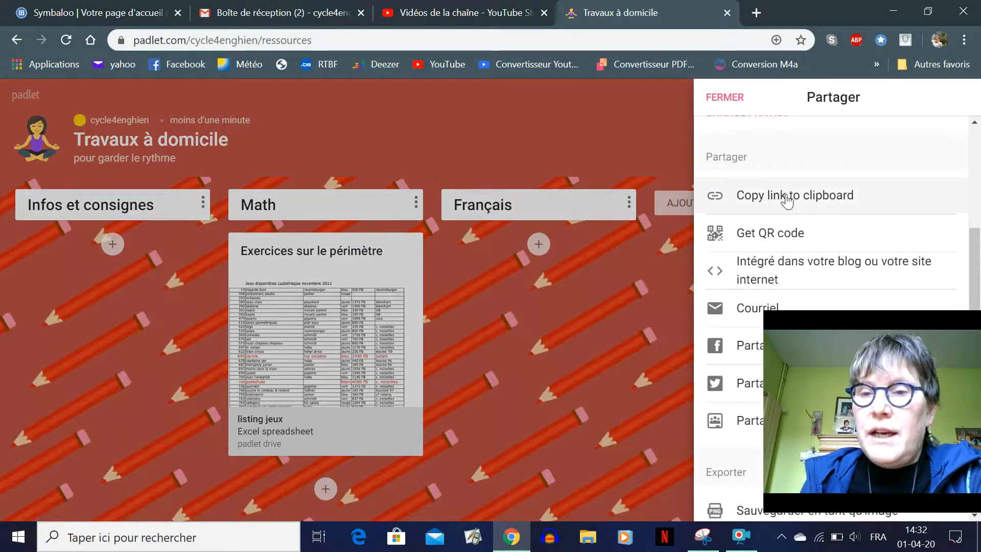
left_click(747, 201)
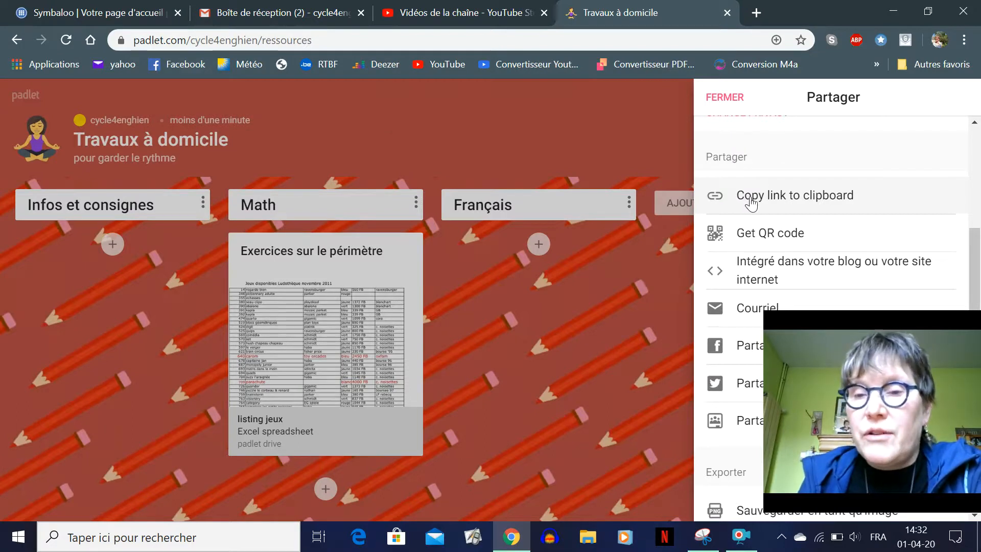
scroll(756, 201, "down", 2)
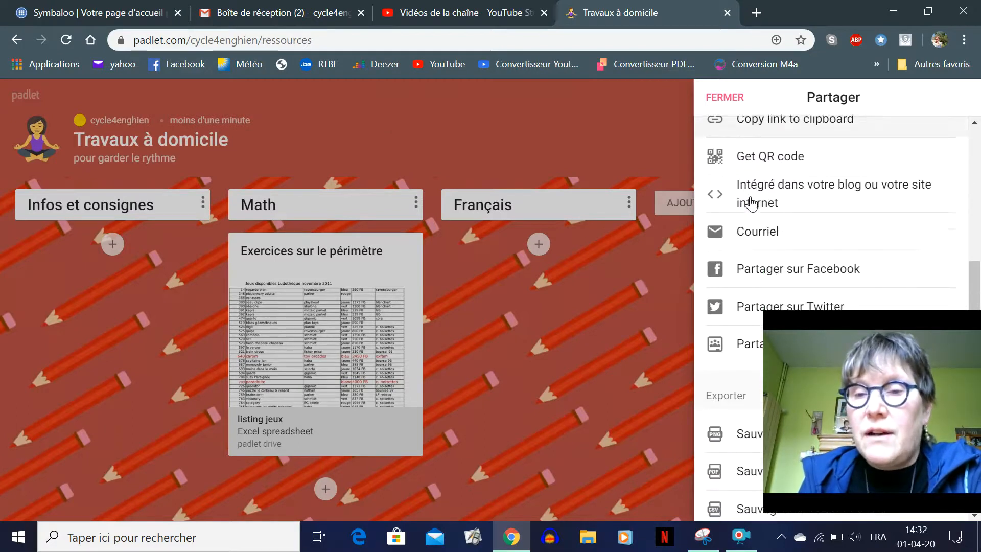
left_click(765, 234)
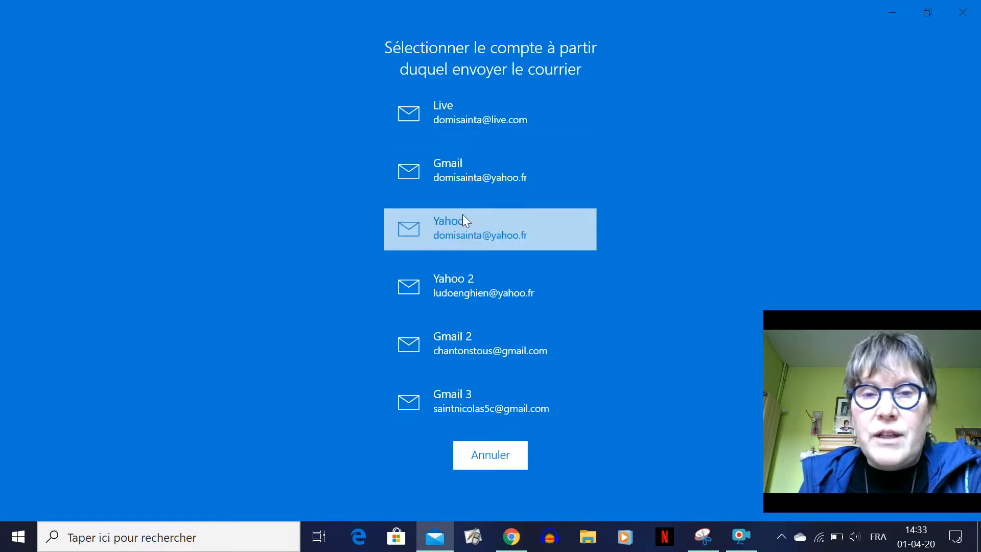
Close the Windows Mail account chooser without sending anything
left_click(964, 15)
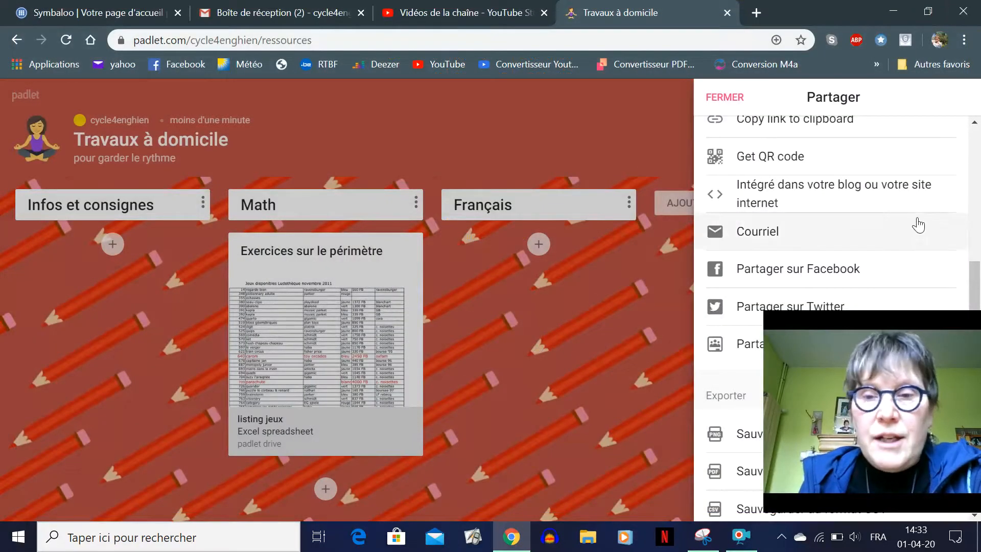
left_click_drag(895, 318, 852, 334)
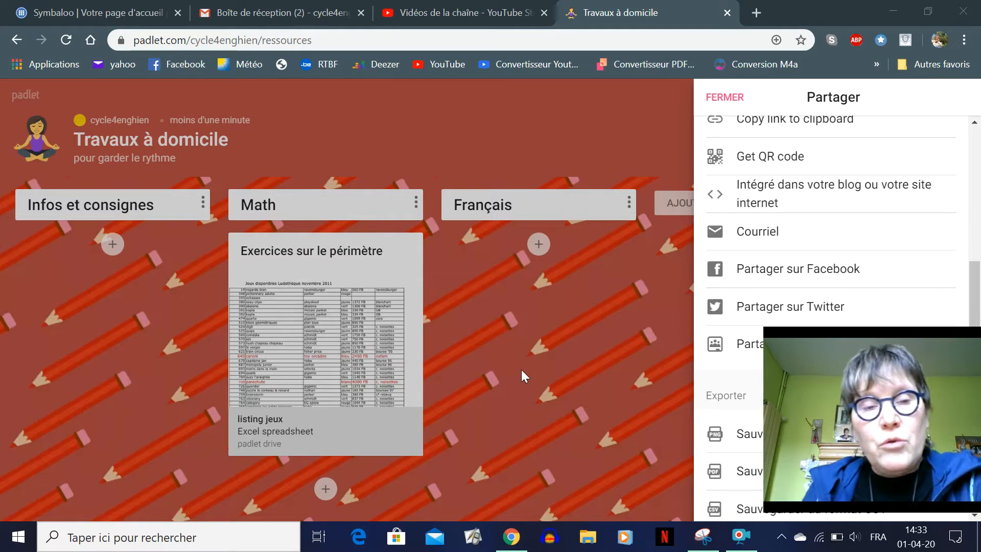
left_click_drag(856, 366, 448, 164)
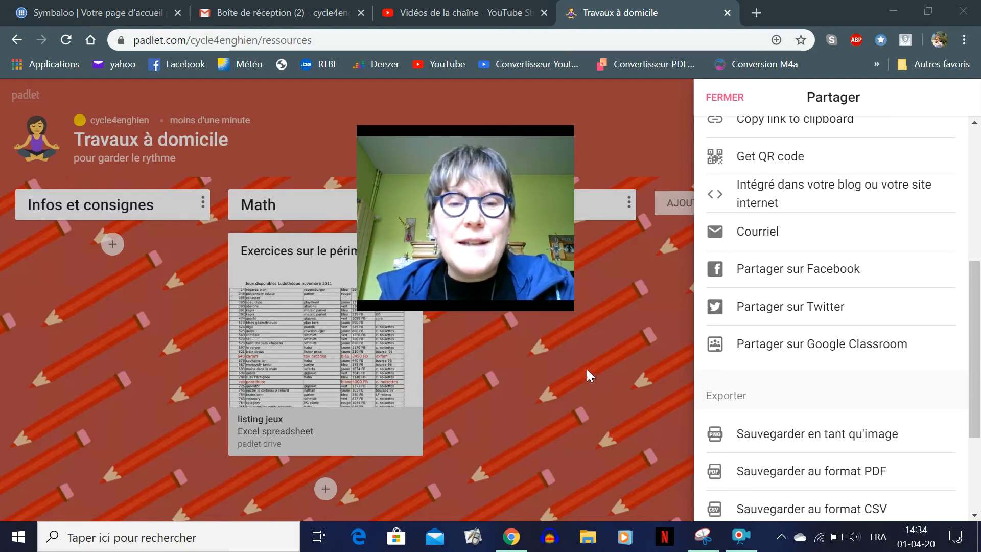
left_click(740, 537)
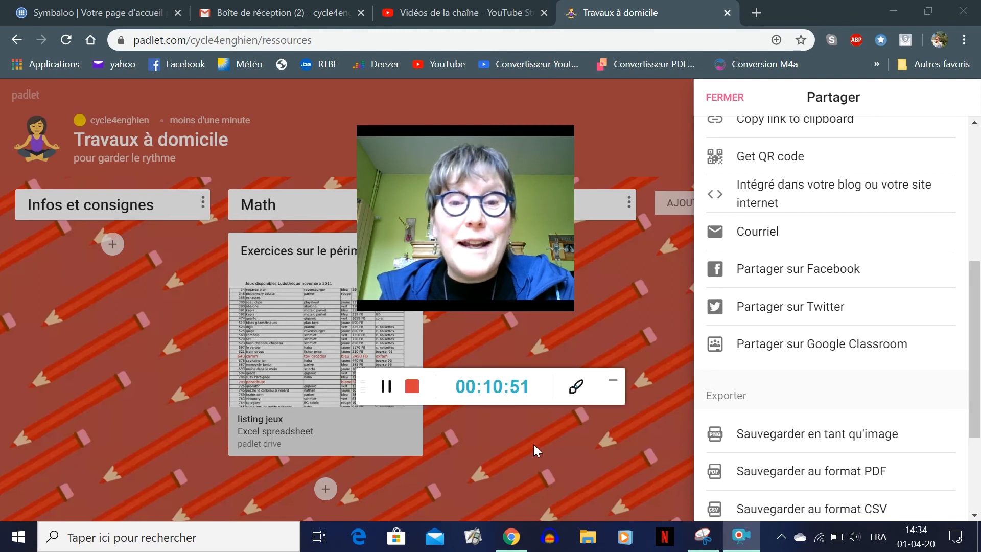